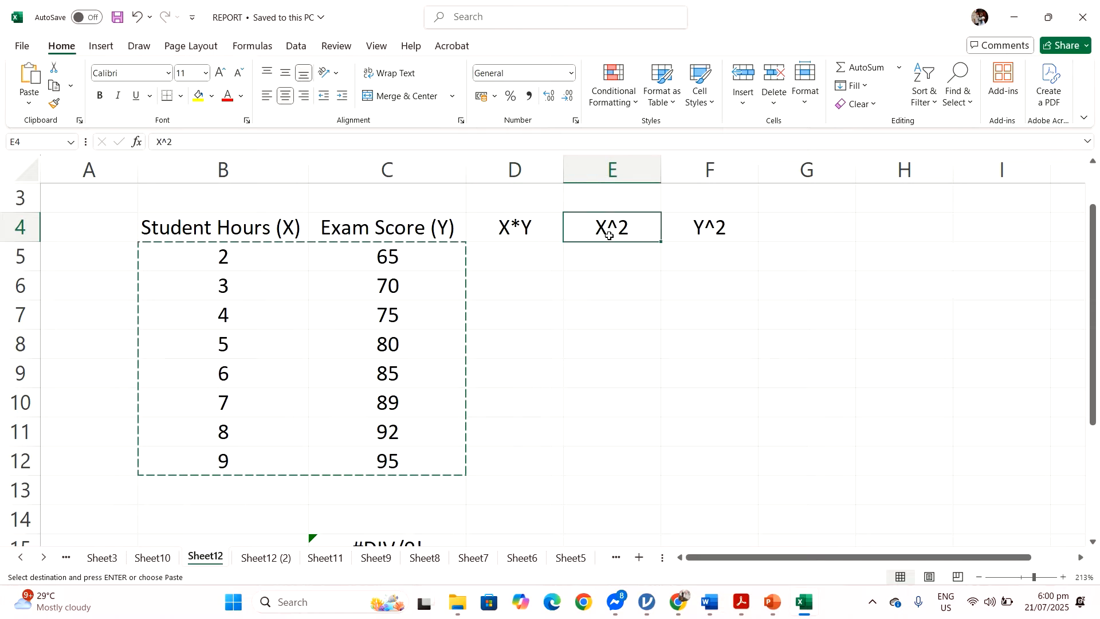
- Calculate X*Y with the formula =B5*C5 in D5 and fill it down through D12
{"action": "left_click", "coordinate": [704, 229]}
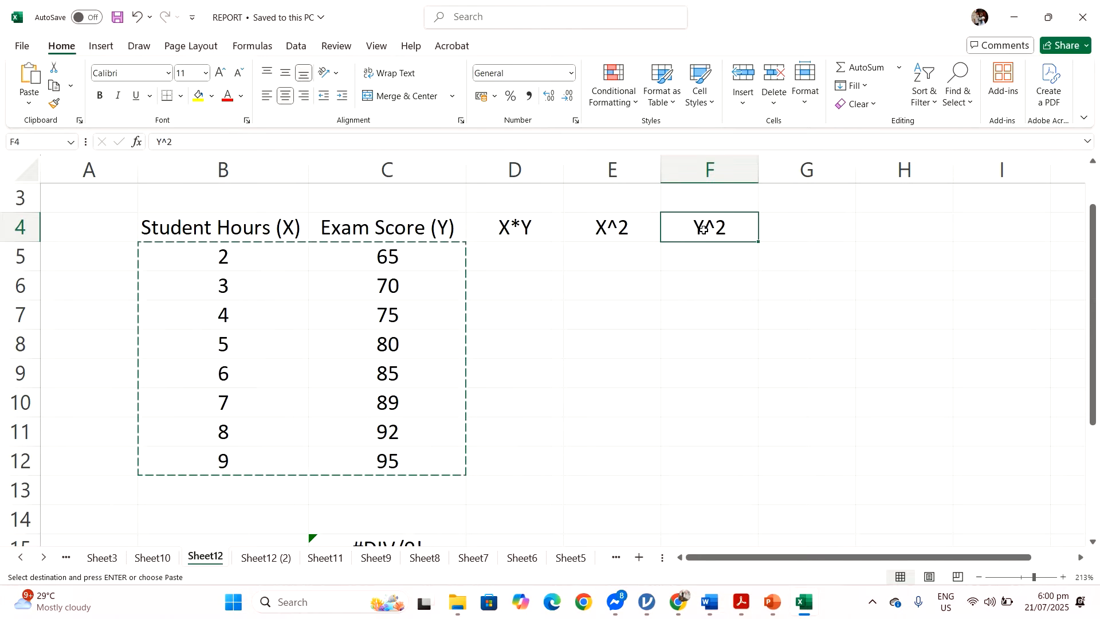
{"action": "left_click", "coordinate": [514, 257]}
{"action": "type", "text": "="}
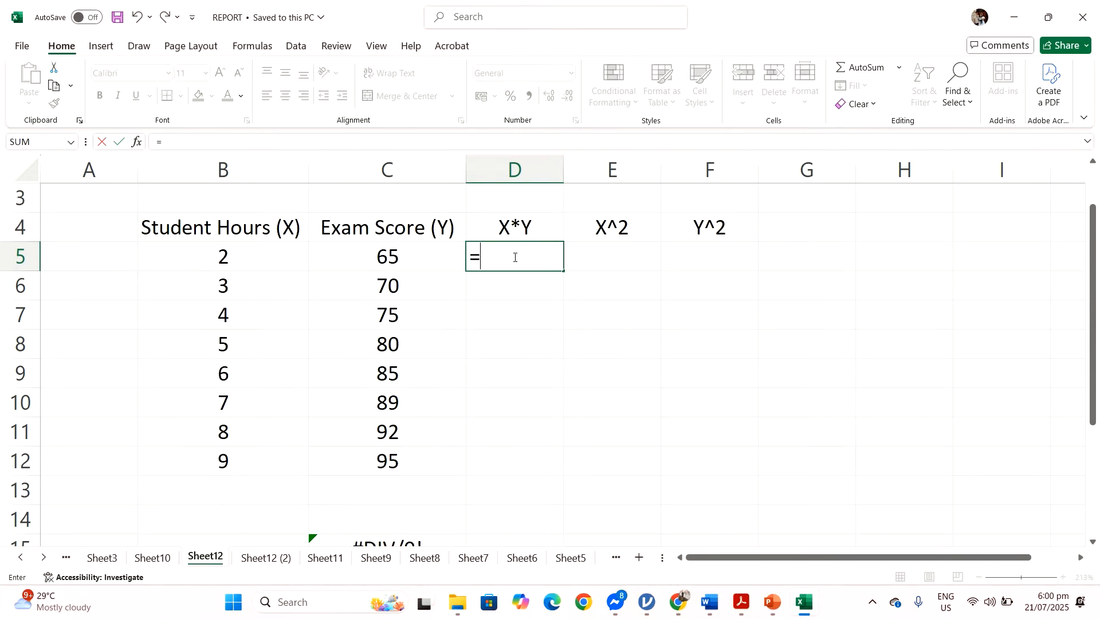
{"action": "left_click", "coordinate": [278, 258]}
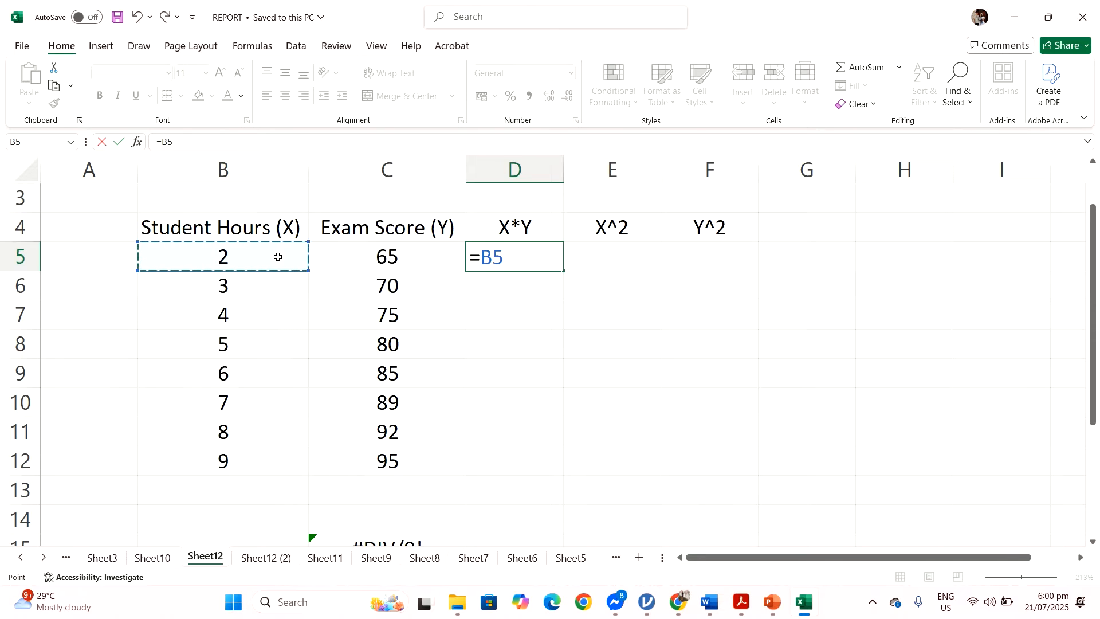
{"action": "type", "text": "*"}
{"action": "left_click", "coordinate": [380, 254]}
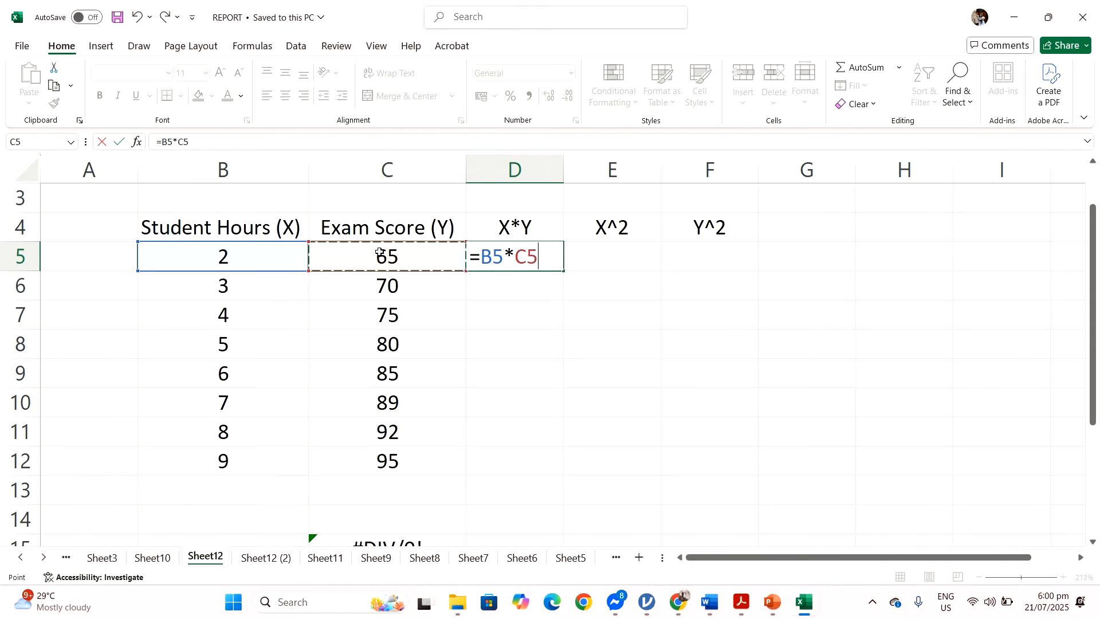
{"action": "key", "text": "Return"}
{"action": "left_click", "coordinate": [521, 261]}
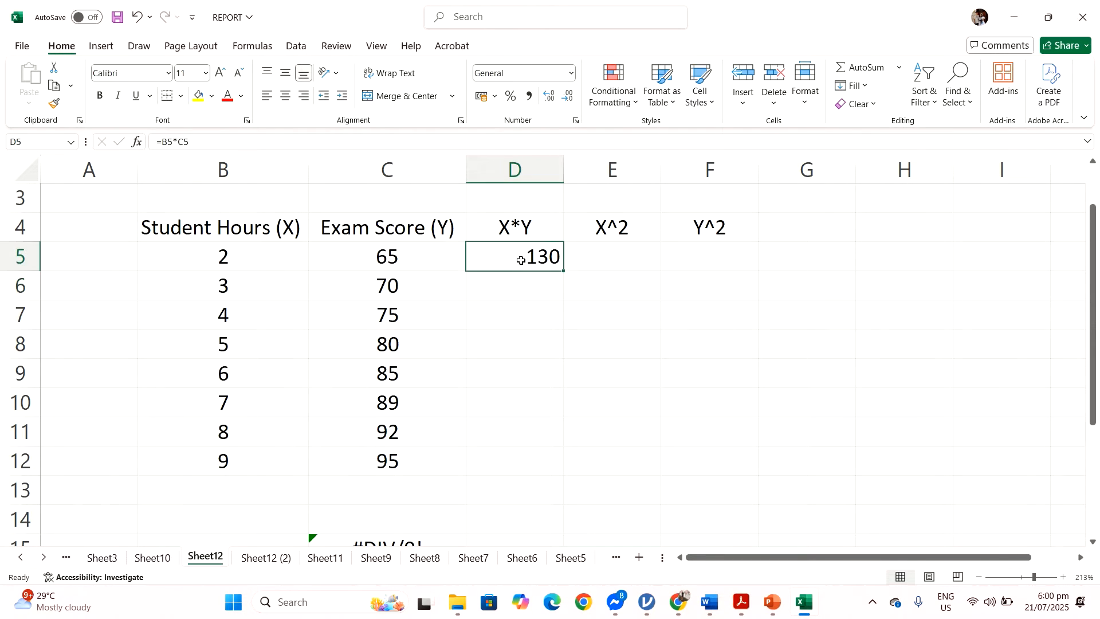
{"action": "left_click_drag", "start_coordinate": [567, 271], "coordinate": [563, 474]}
- Calculate X^2 with the formula =B5^2 in E5 and fill it down through E12
{"action": "left_click", "coordinate": [610, 257]}
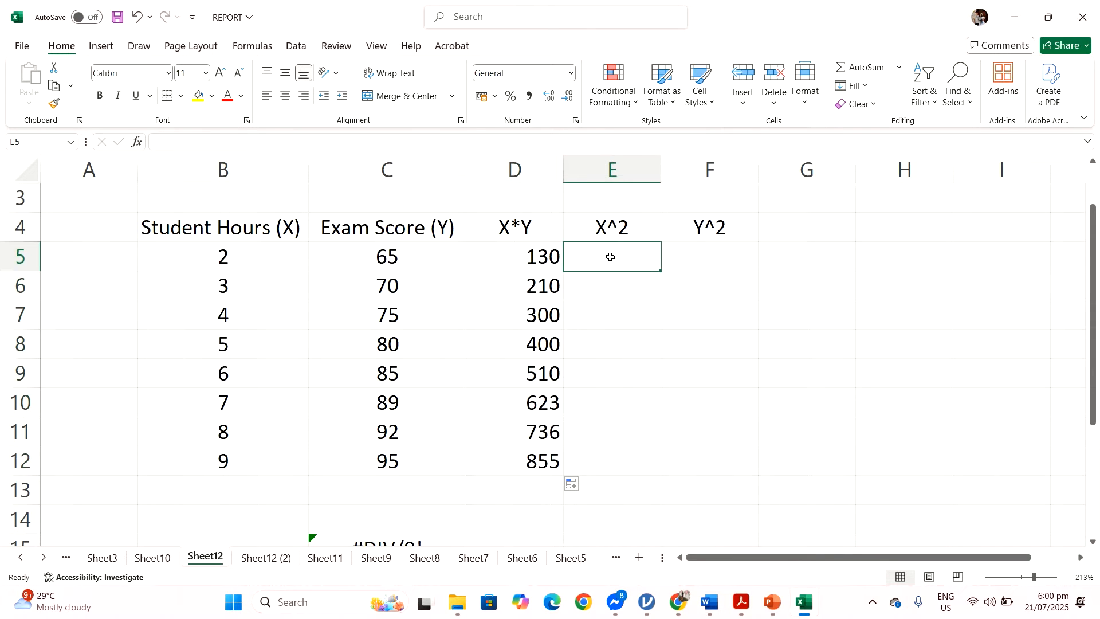
{"action": "type", "text": "="}
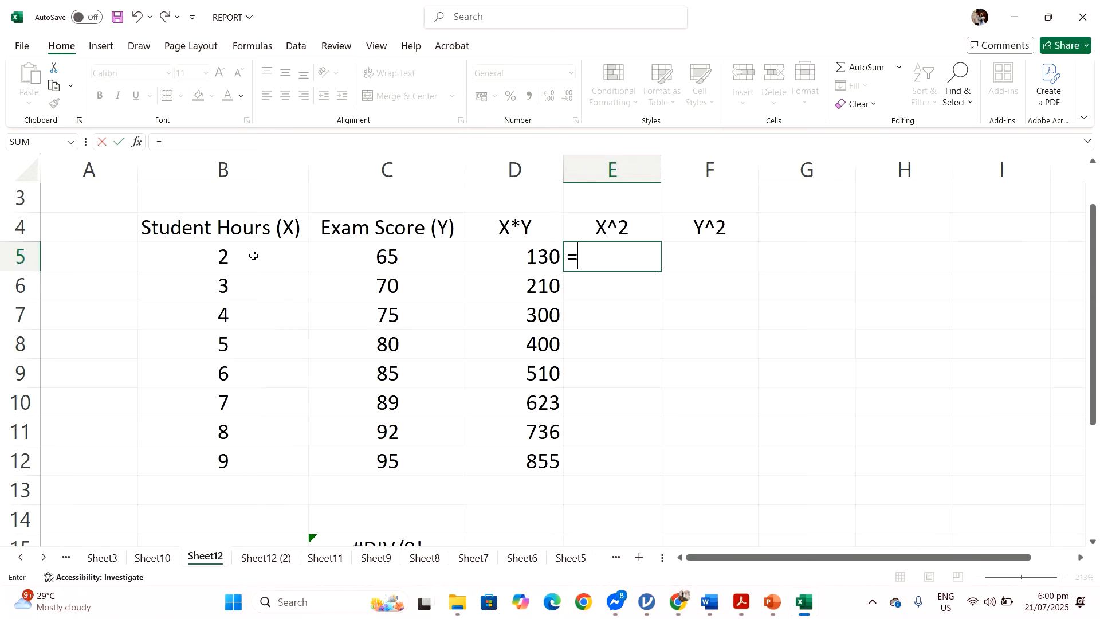
{"action": "left_click", "coordinate": [213, 261]}
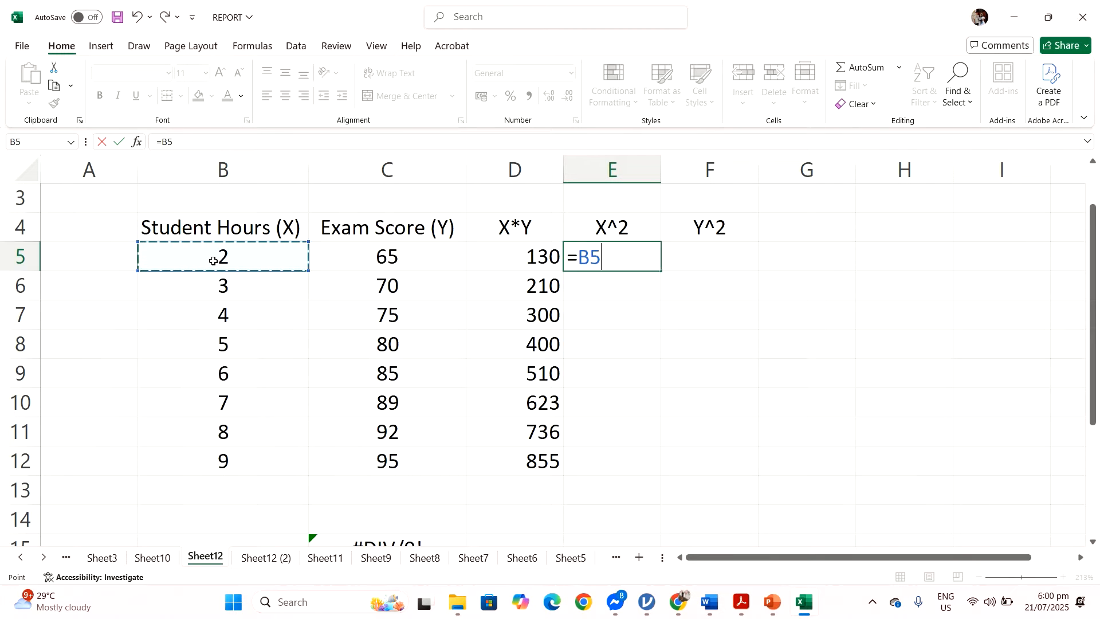
{"action": "type", "text": "^"}
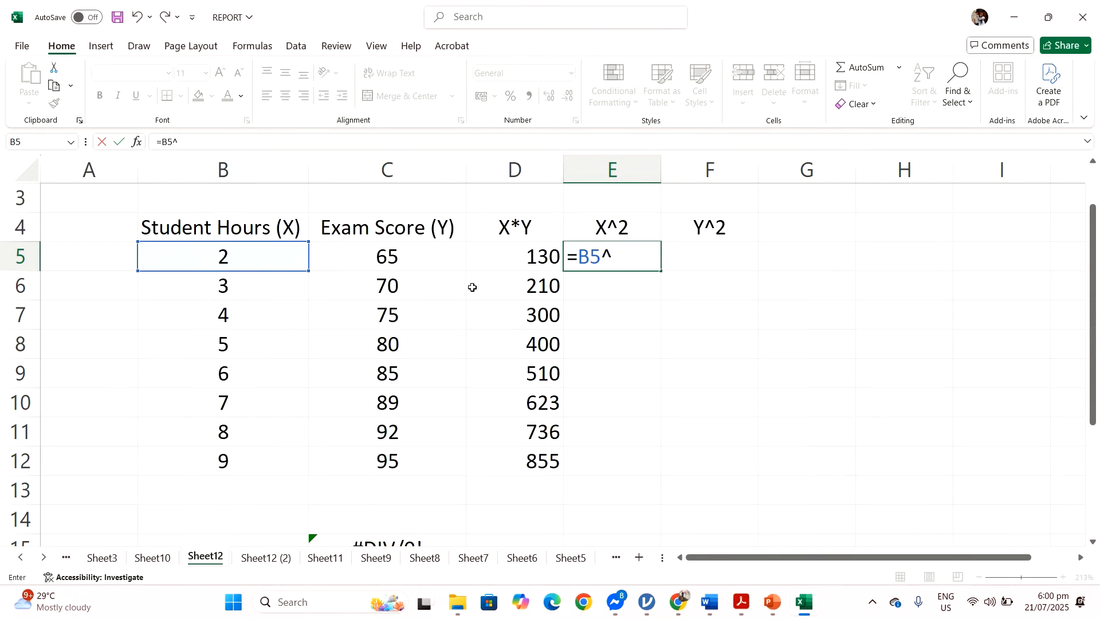
{"action": "type", "text": "2"}
{"action": "key", "text": "Return"}
{"action": "left_click", "coordinate": [637, 258]}
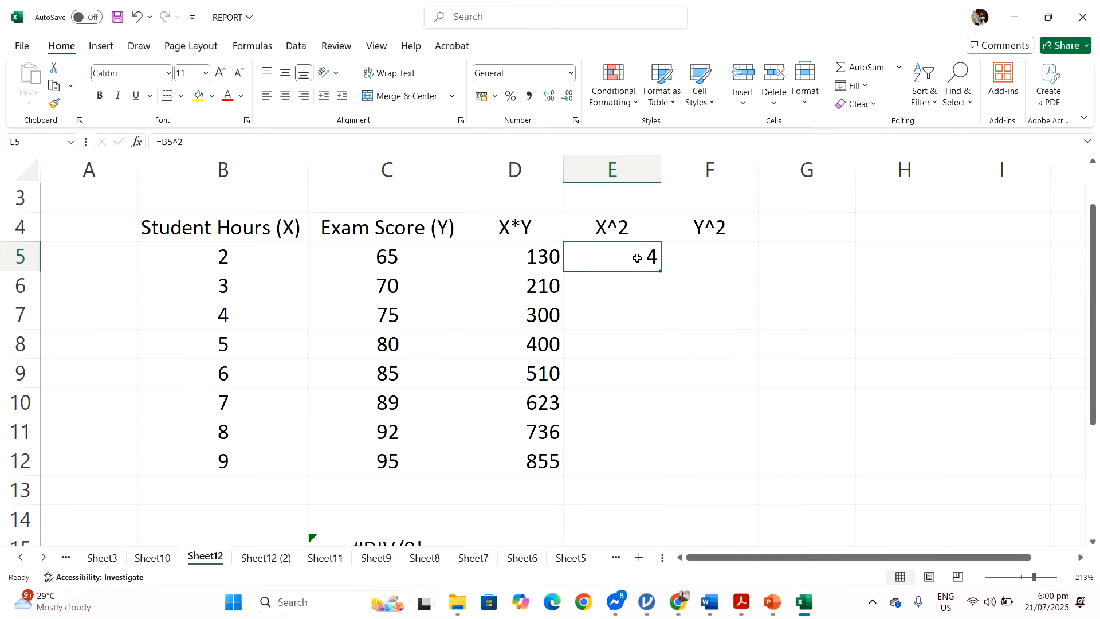
{"action": "left_click_drag", "start_coordinate": [662, 272], "coordinate": [654, 479]}
- Calculate Y^2 with the formula =C5^2 in F5 and fill it down through F12
{"action": "left_click", "coordinate": [731, 262]}
{"action": "type", "text": "="}
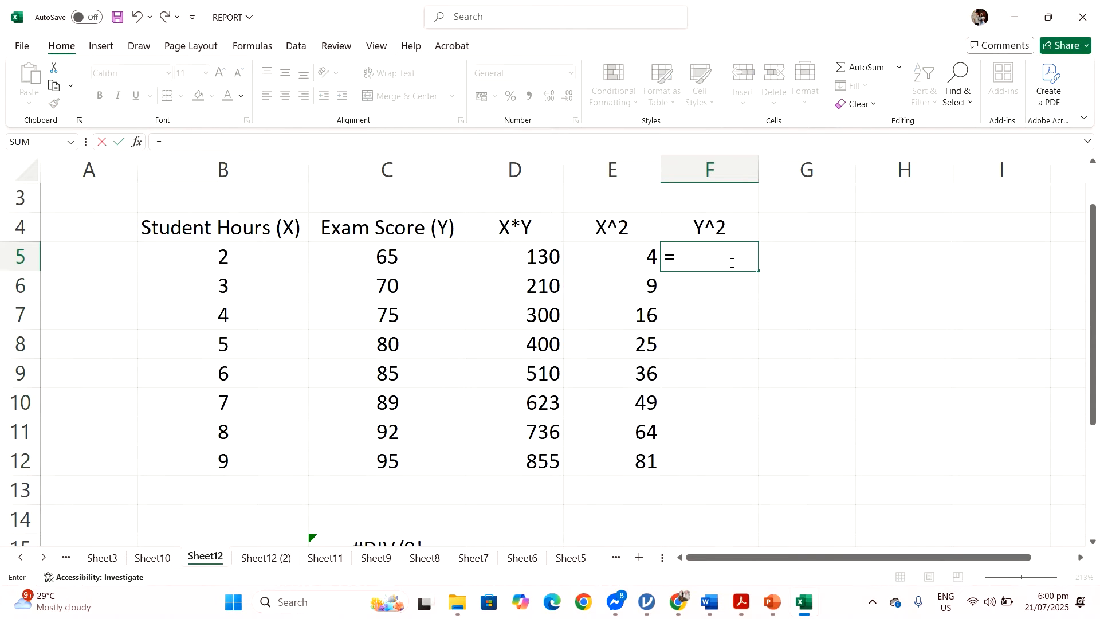
{"action": "left_click", "coordinate": [443, 251]}
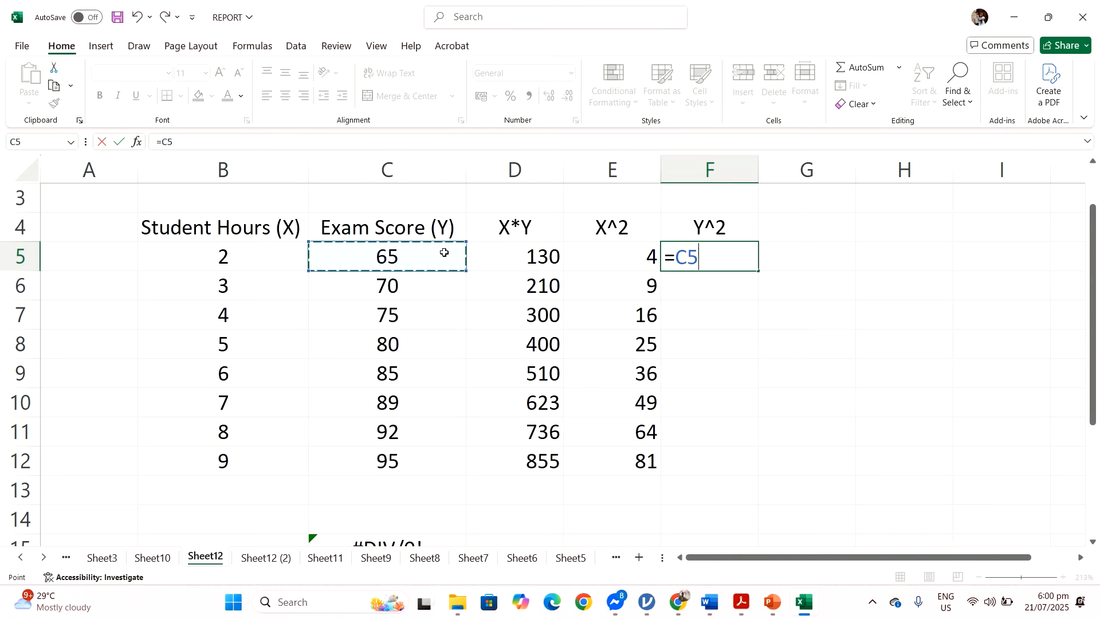
{"action": "type", "text": "^2"}
{"action": "key", "text": "Return"}
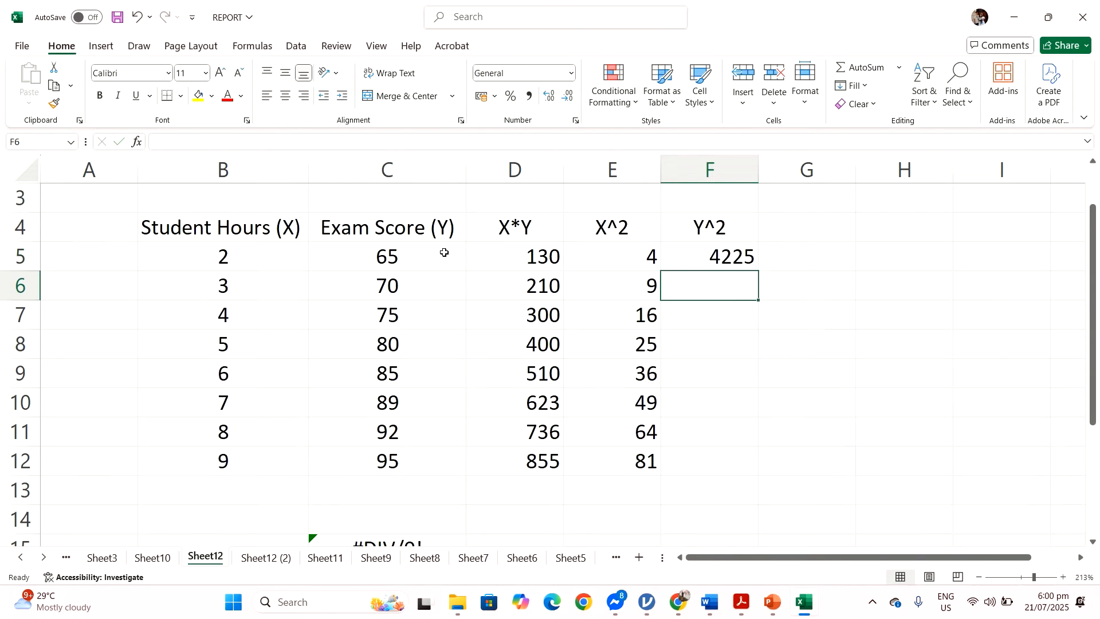
{"action": "left_click", "coordinate": [699, 261]}
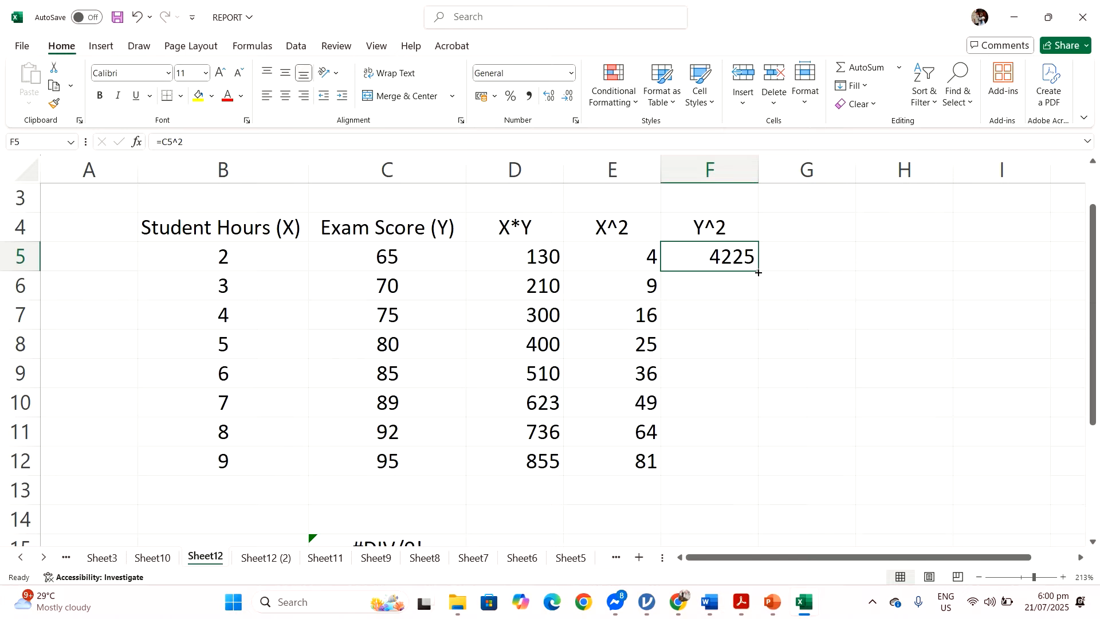
{"action": "left_click_drag", "start_coordinate": [759, 272], "coordinate": [756, 476]}
{"action": "scroll", "coordinate": [494, 432], "scroll_direction": "down", "scroll_amount": 1}
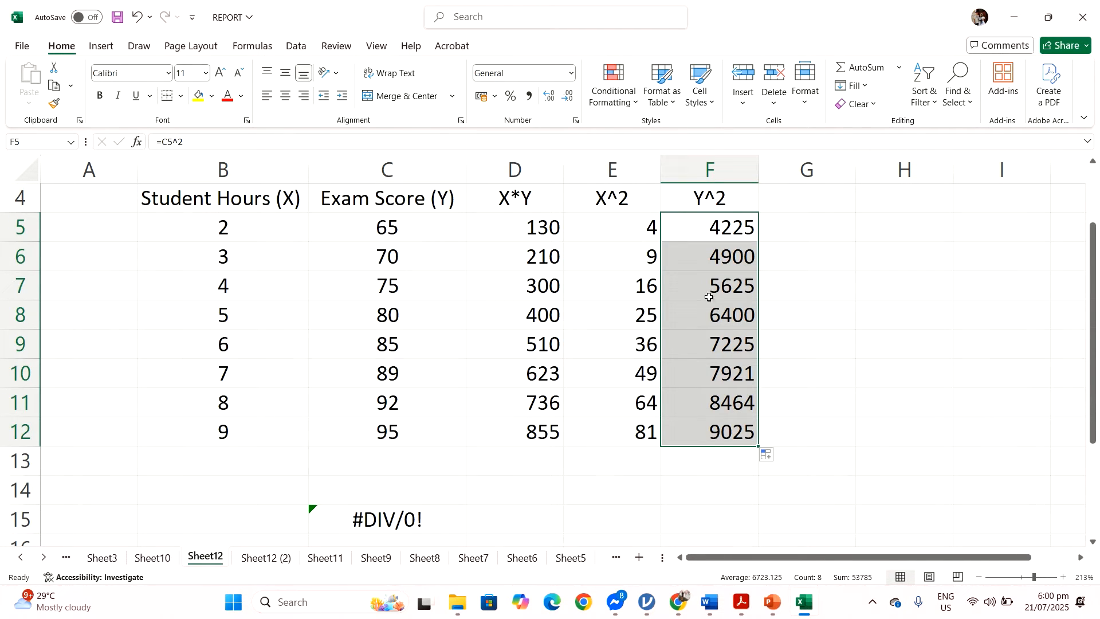
{"action": "left_click", "coordinate": [708, 344]}
- Add the sum of the Student Hours (X) values B5:B12 in cell B13 using AutoSum
{"action": "scroll", "coordinate": [350, 448], "scroll_direction": "down", "scroll_amount": 1}
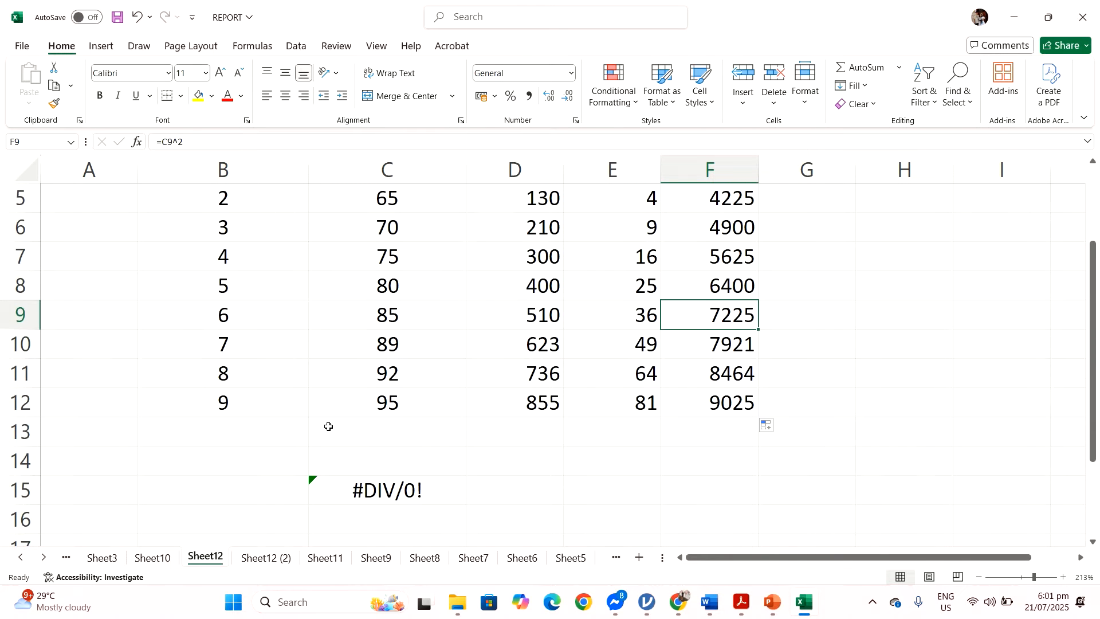
{"action": "scroll", "coordinate": [328, 427], "scroll_direction": "up", "scroll_amount": 1}
{"action": "left_click_drag", "start_coordinate": [235, 227], "coordinate": [223, 458]}
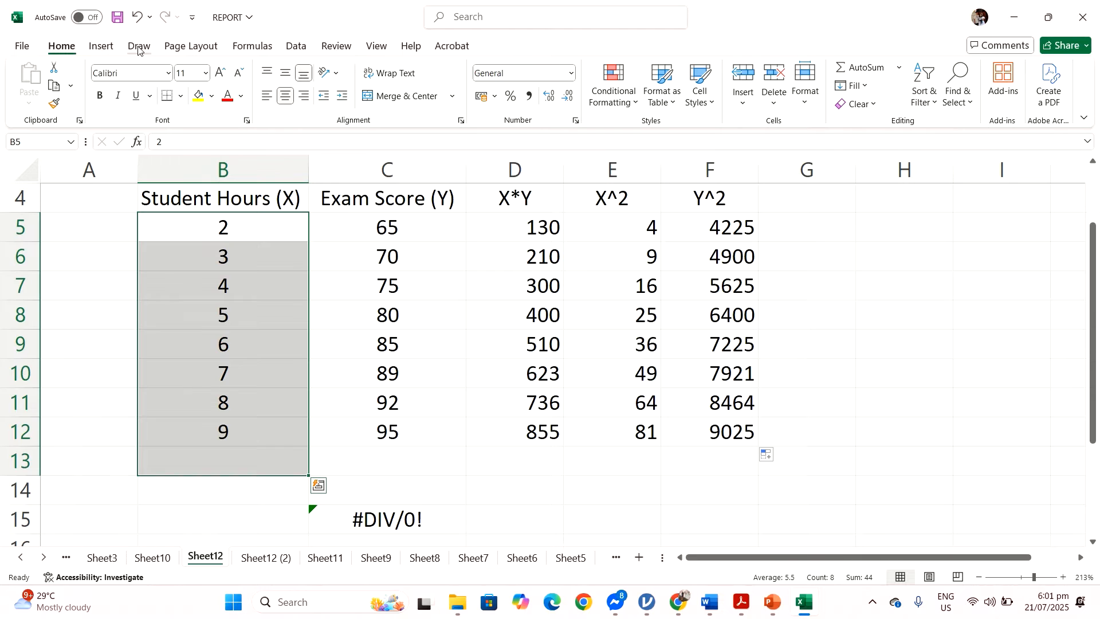
{"action": "left_click", "coordinate": [211, 46]}
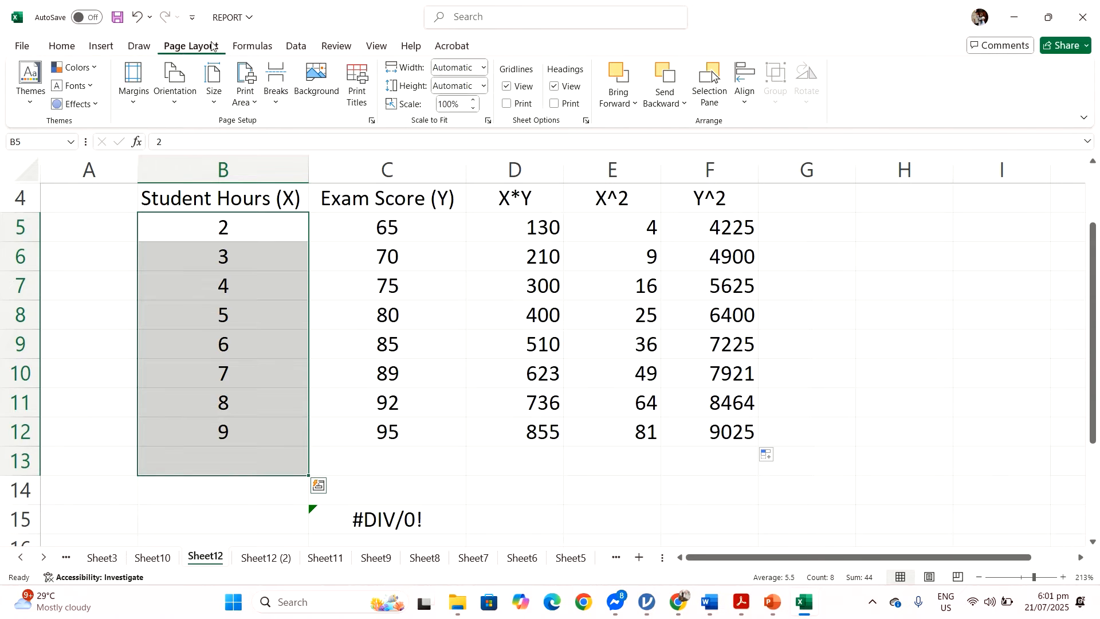
{"action": "left_click", "coordinate": [252, 45]}
{"action": "left_click", "coordinate": [77, 103]}
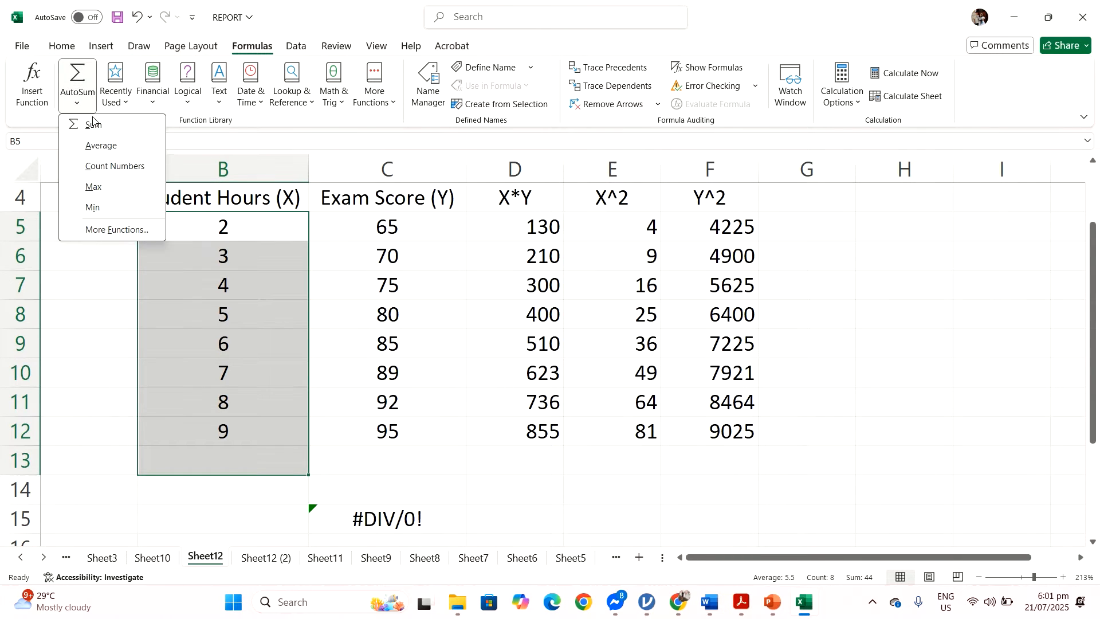
{"action": "left_click", "coordinate": [95, 126]}
{"action": "left_click", "coordinate": [195, 376]}
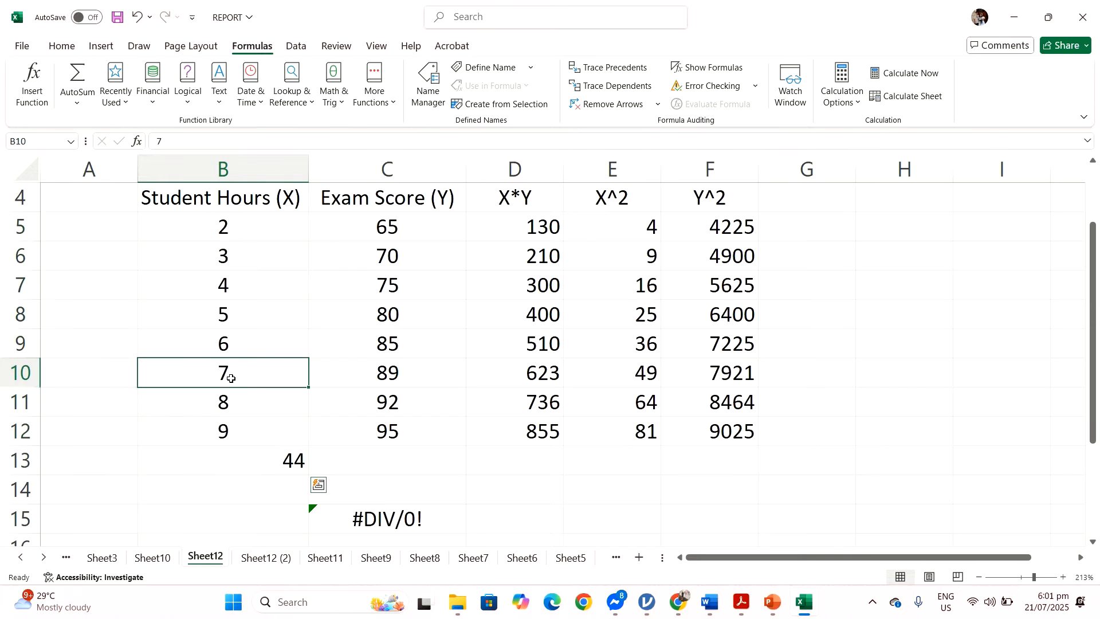
- Center the Student Hours total in cell B13 horizontally
{"action": "left_click", "coordinate": [267, 459]}
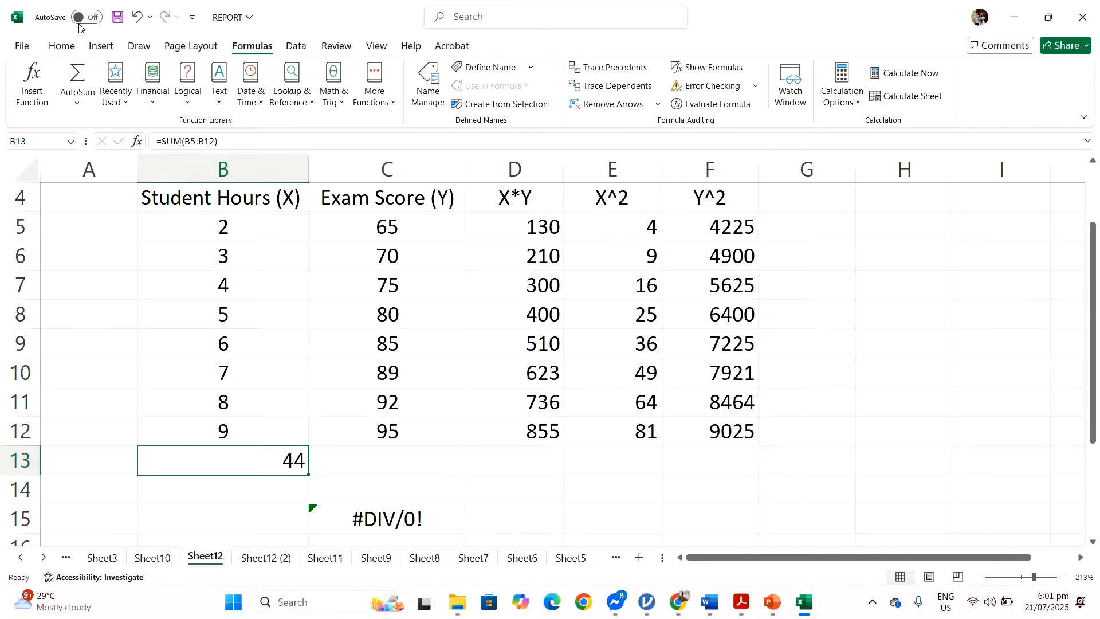
{"action": "left_click", "coordinate": [62, 47]}
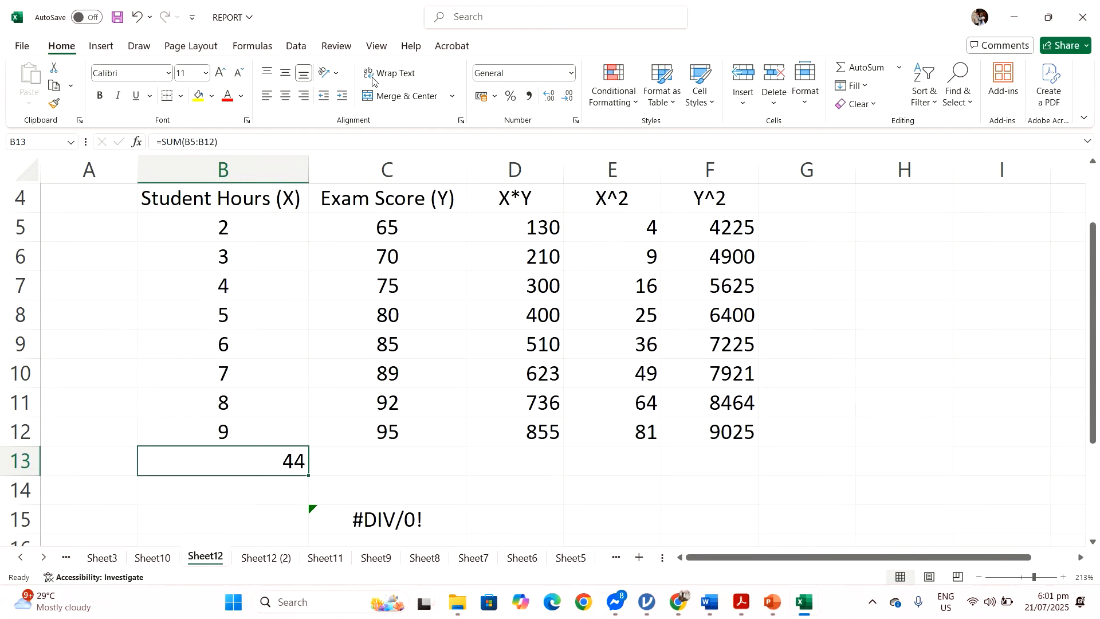
{"action": "left_click", "coordinate": [284, 95]}
- Add the sum of the Exam Score (Y) values C5:C12 in cell C13 using AutoSum
{"action": "left_click", "coordinate": [386, 255]}
{"action": "left_click", "coordinate": [408, 230]}
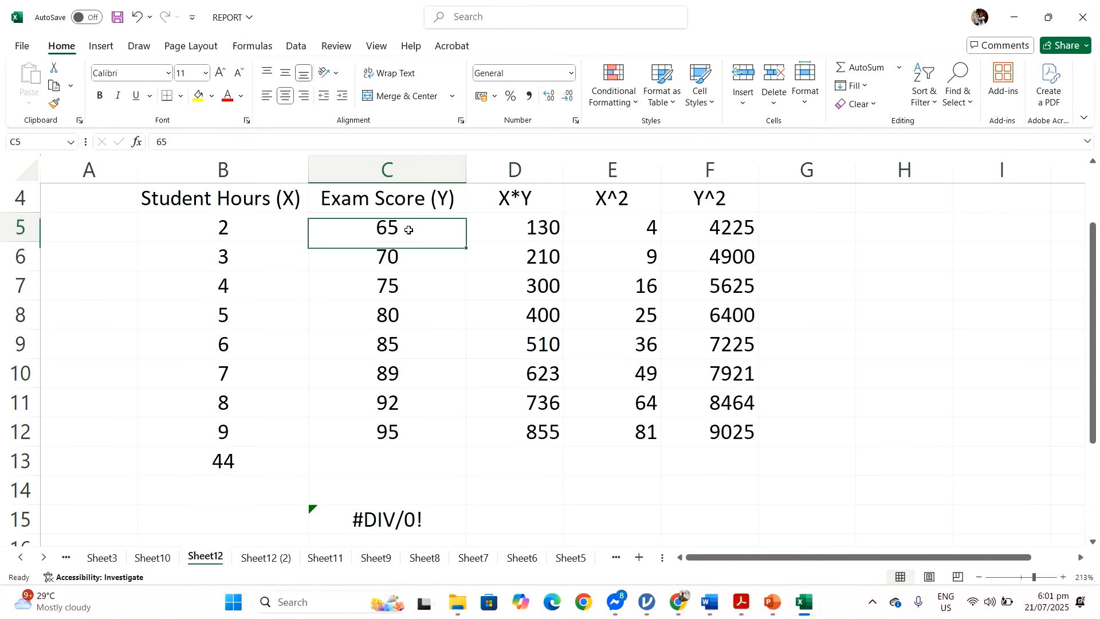
{"action": "left_click_drag", "start_coordinate": [409, 230], "coordinate": [425, 459]}
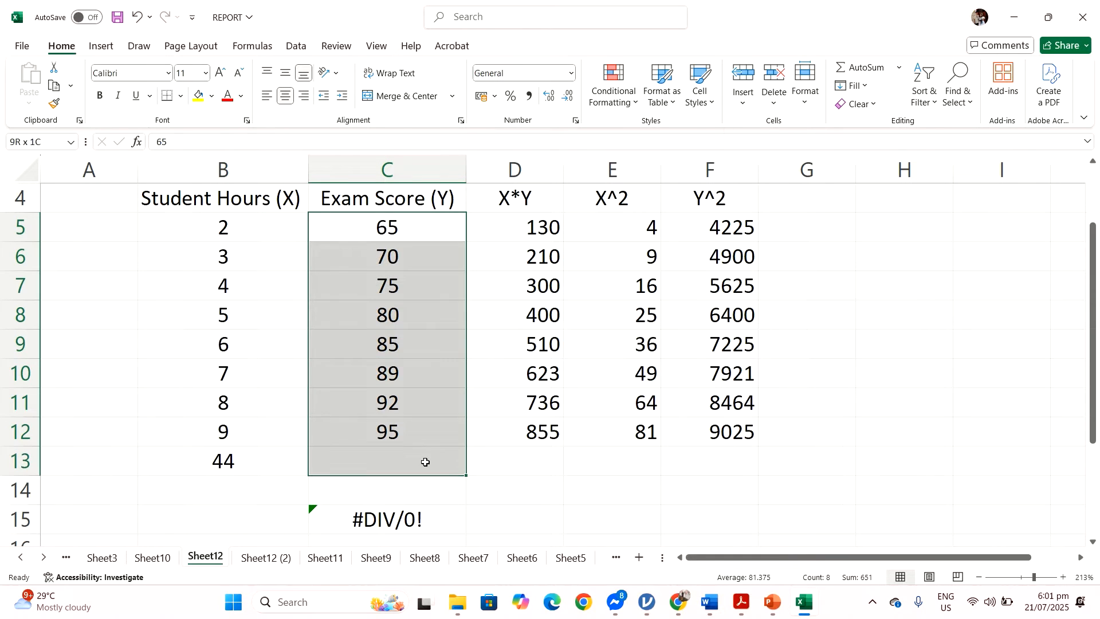
{"action": "left_click", "coordinate": [217, 47]}
{"action": "left_click", "coordinate": [252, 47]}
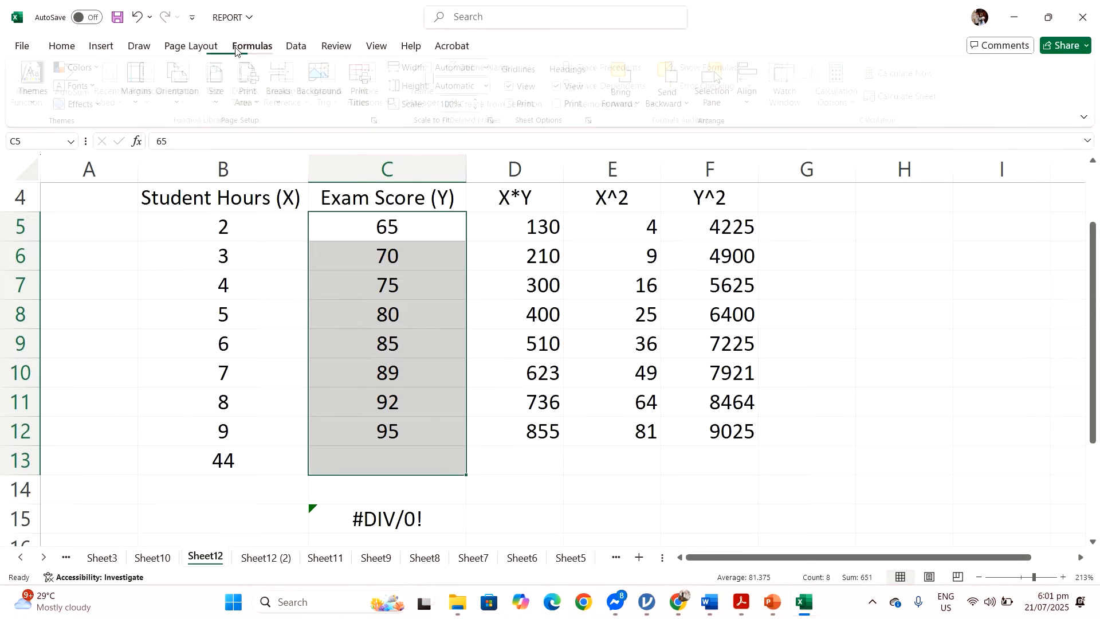
{"action": "left_click", "coordinate": [79, 104]}
{"action": "left_click", "coordinate": [90, 126]}
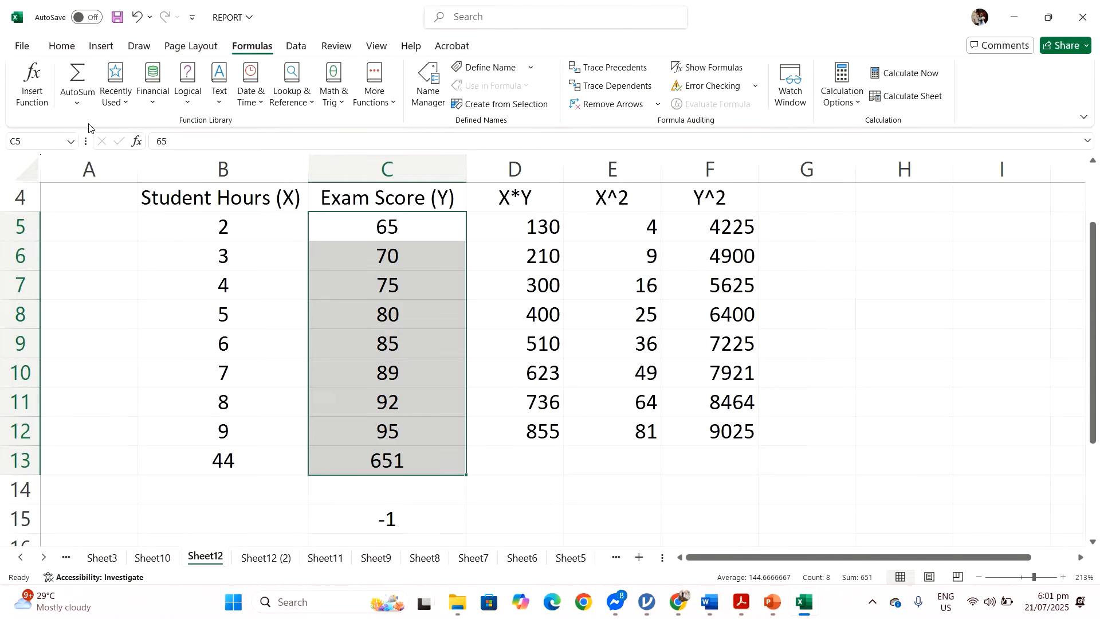
- Center the calculated X*Y, X^2 and Y^2 values in D5:F12 horizontally
{"action": "left_click", "coordinate": [520, 402]}
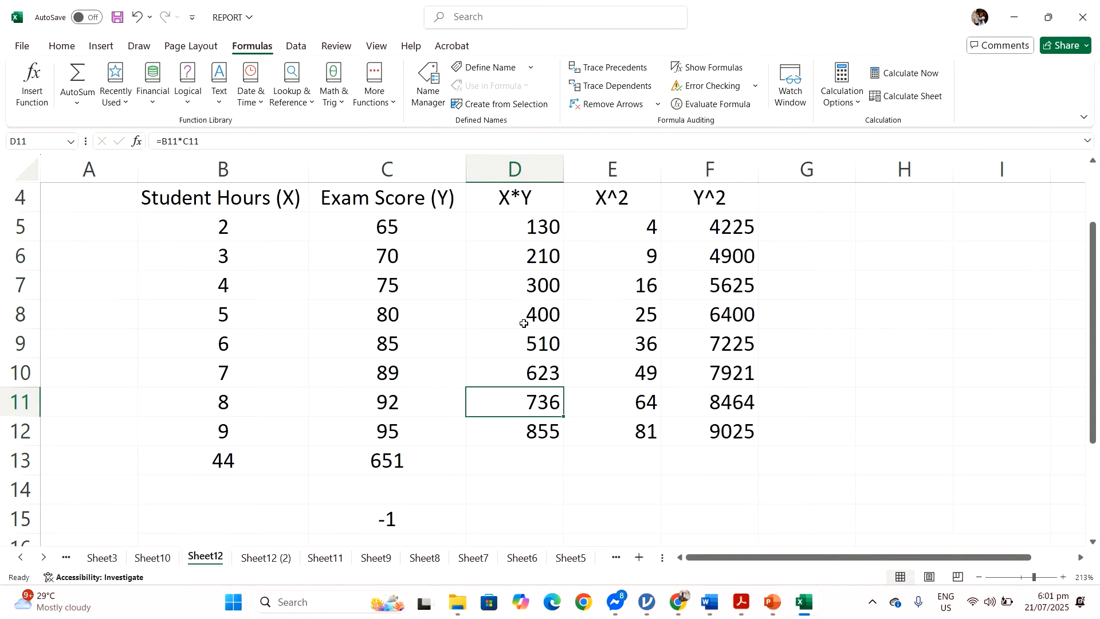
{"action": "left_click_drag", "start_coordinate": [543, 231], "coordinate": [680, 425]}
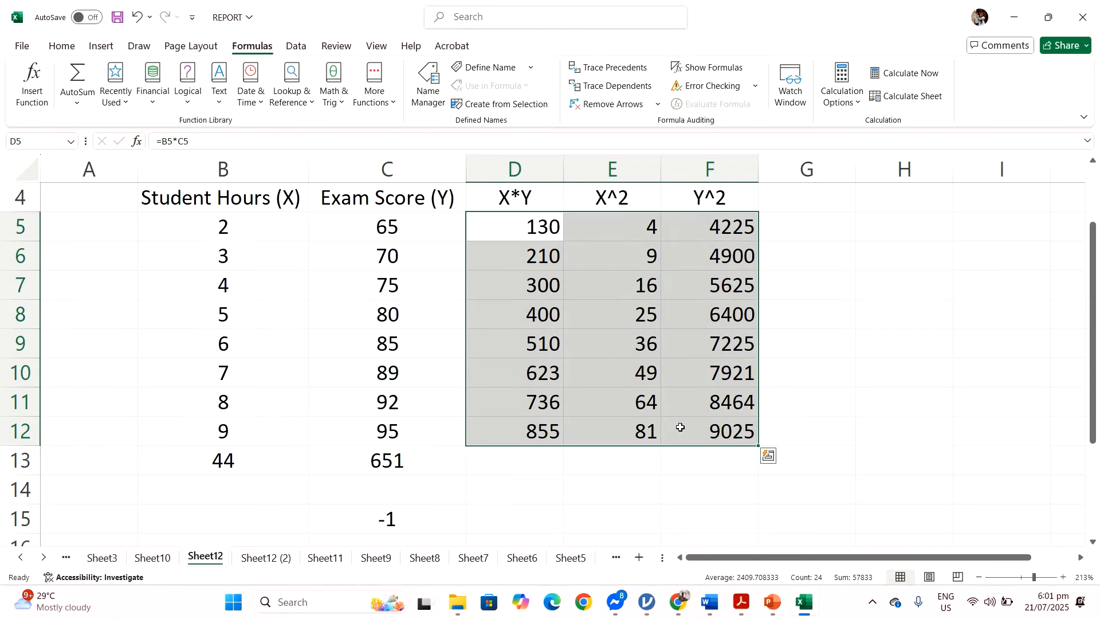
{"action": "left_click", "coordinate": [61, 46]}
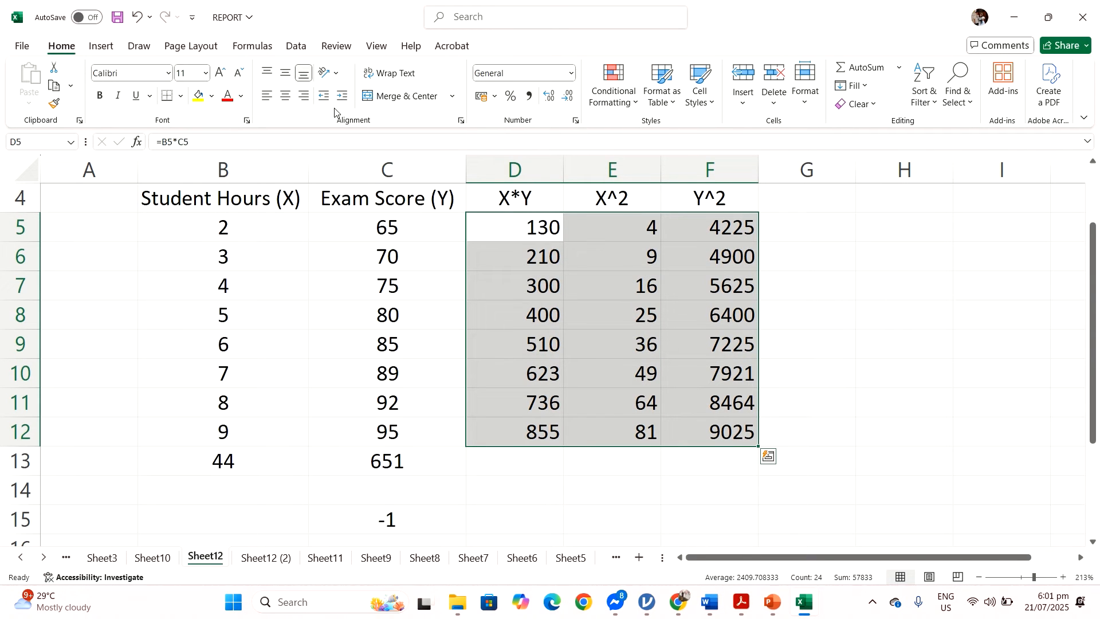
{"action": "left_click", "coordinate": [286, 96]}
- Add the sum of the X*Y values D5:D12 in cell D13 using AutoSum
{"action": "left_click", "coordinate": [484, 287]}
{"action": "left_click_drag", "start_coordinate": [535, 224], "coordinate": [534, 449]}
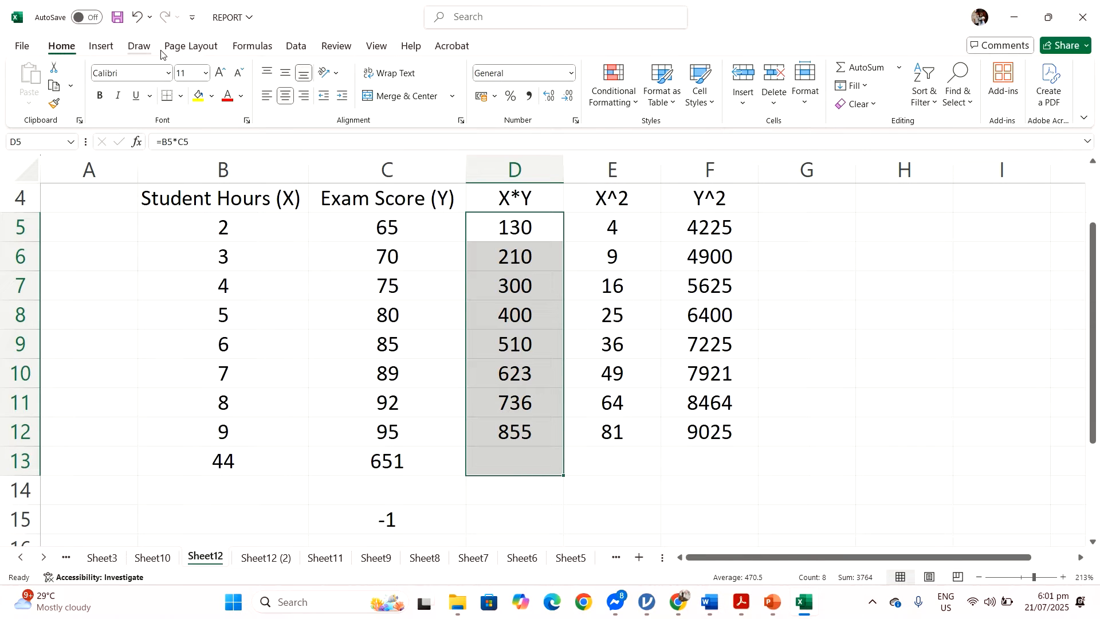
{"action": "left_click", "coordinate": [243, 46]}
{"action": "left_click", "coordinate": [77, 103]}
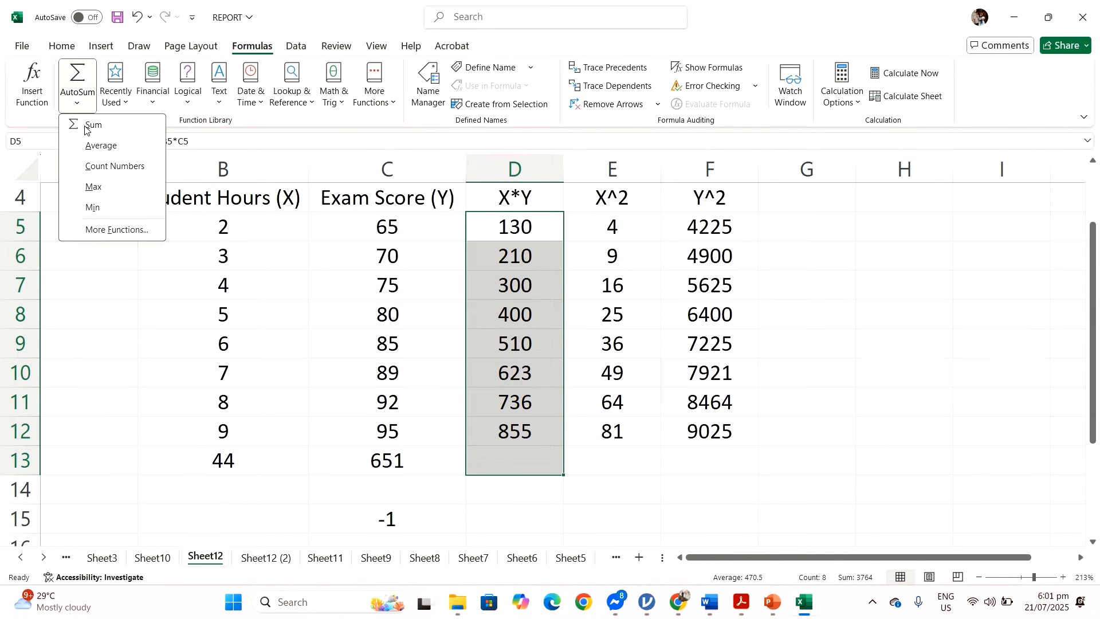
{"action": "left_click", "coordinate": [89, 121]}
- Add the sum of the X^2 values E5:E12 in cell E13 using AutoSum
{"action": "left_click", "coordinate": [633, 421]}
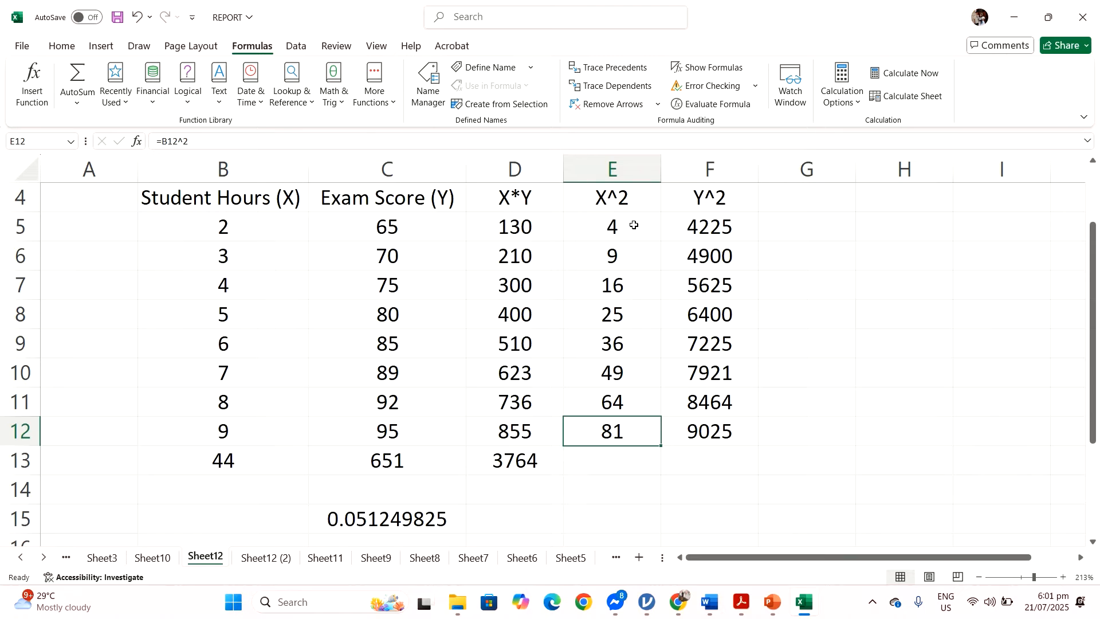
{"action": "left_click_drag", "start_coordinate": [634, 225], "coordinate": [626, 453]}
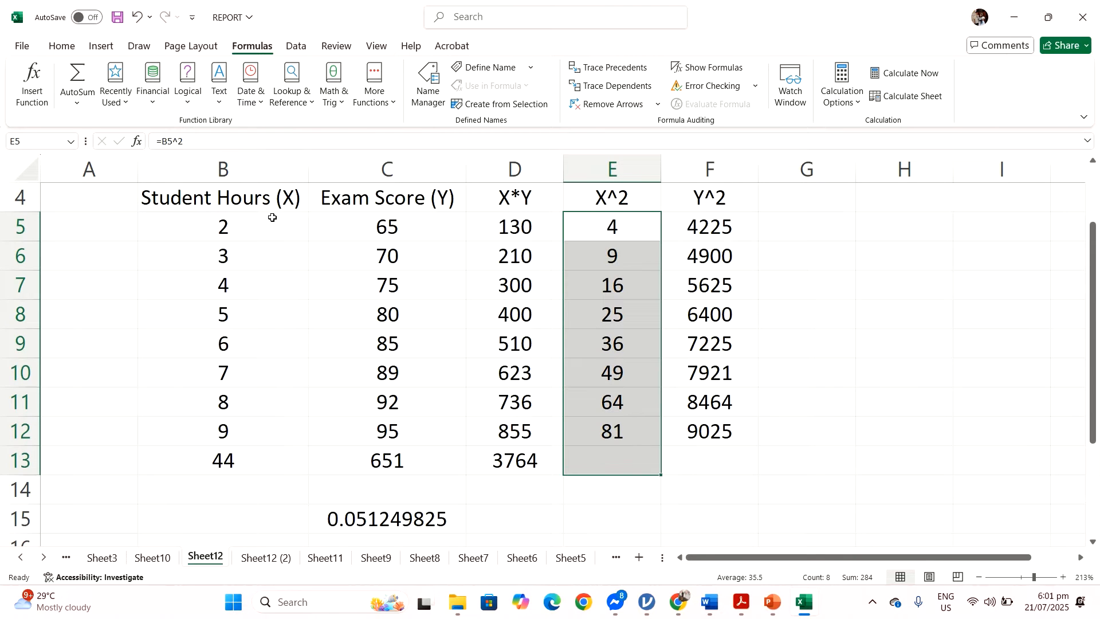
{"action": "left_click", "coordinate": [77, 103]}
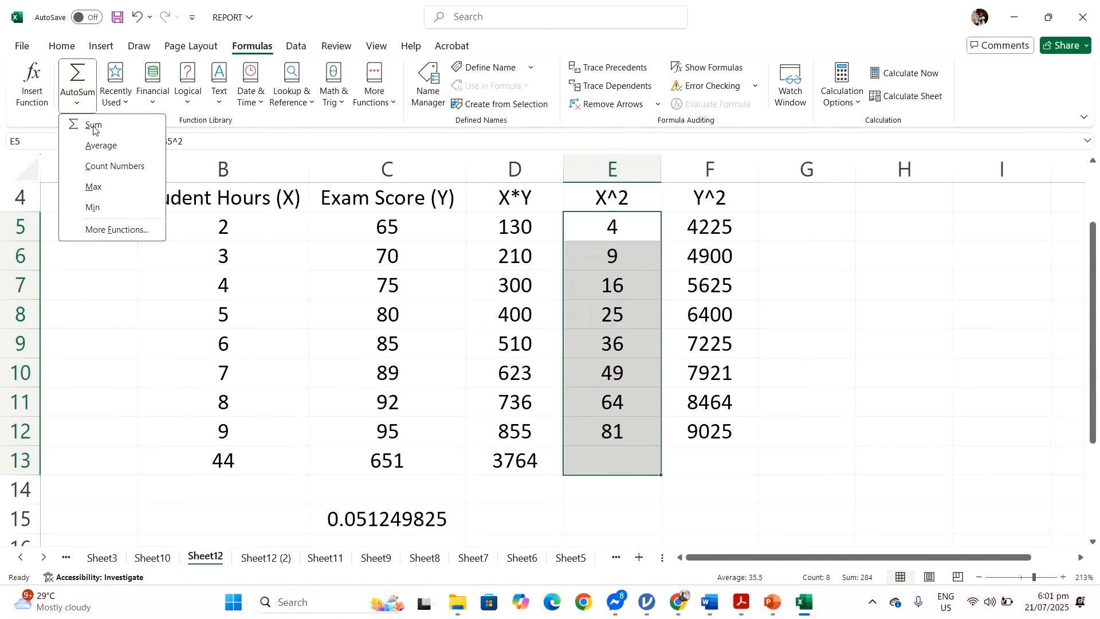
{"action": "left_click", "coordinate": [89, 121]}
- Add the sum of the Y^2 values F5:F12 in cell F13 using AutoSum
{"action": "left_click", "coordinate": [682, 320]}
{"action": "left_click_drag", "start_coordinate": [716, 220], "coordinate": [741, 471]}
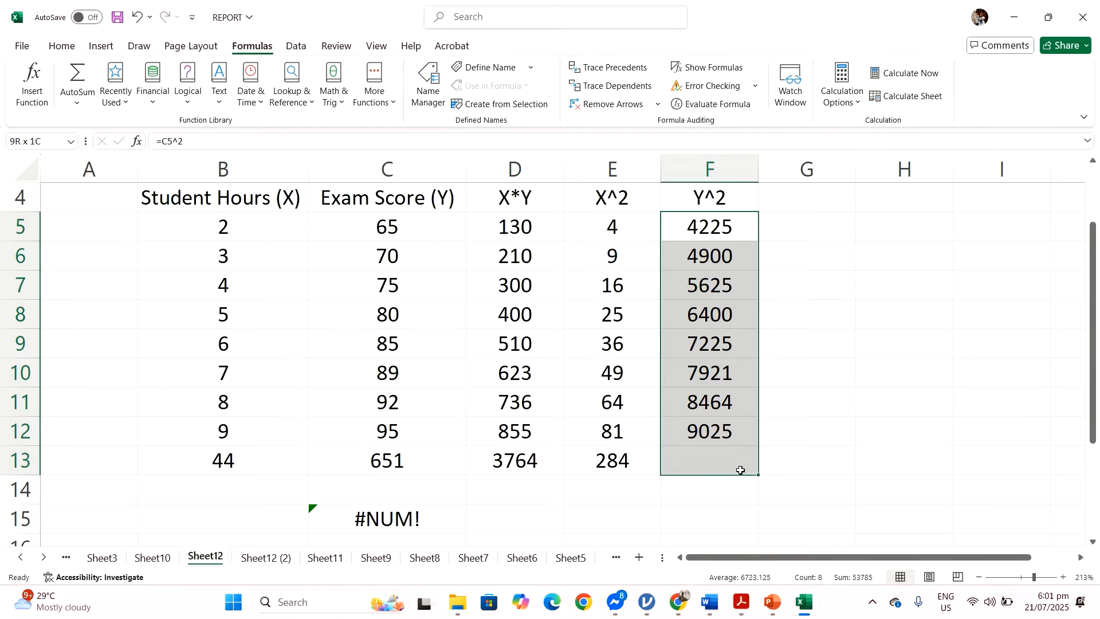
{"action": "left_click", "coordinate": [89, 109]}
{"action": "left_click", "coordinate": [98, 125]}
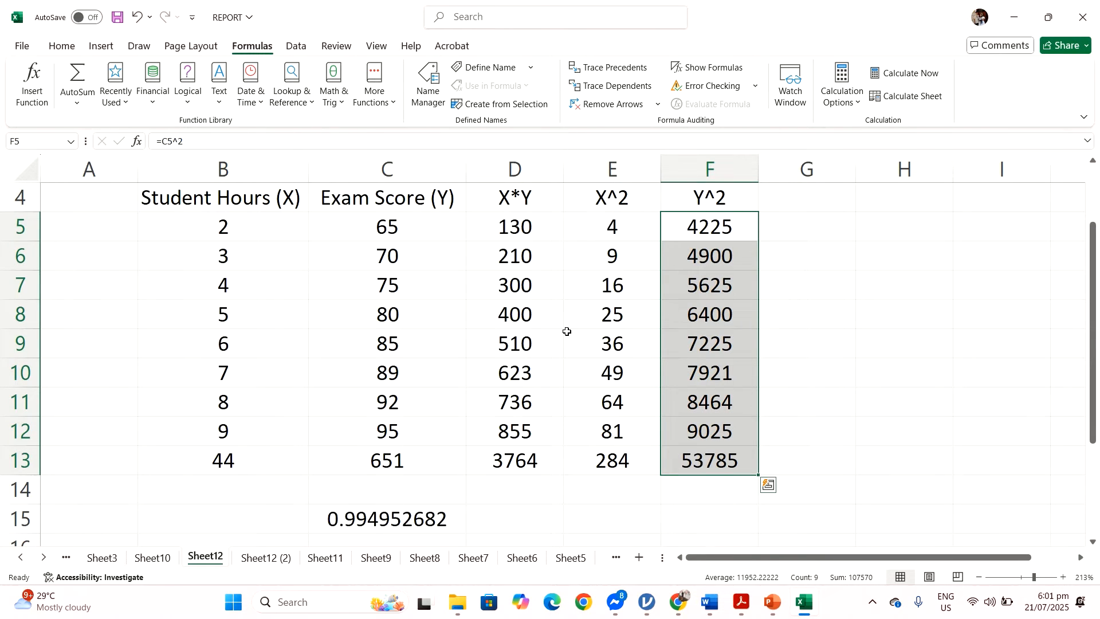
{"action": "left_click", "coordinate": [680, 400]}
- Highlight the totals row B13:F13 with a yellow fill
{"action": "scroll", "coordinate": [678, 395], "scroll_direction": "down", "scroll_amount": 3, "text": "ctrl"}
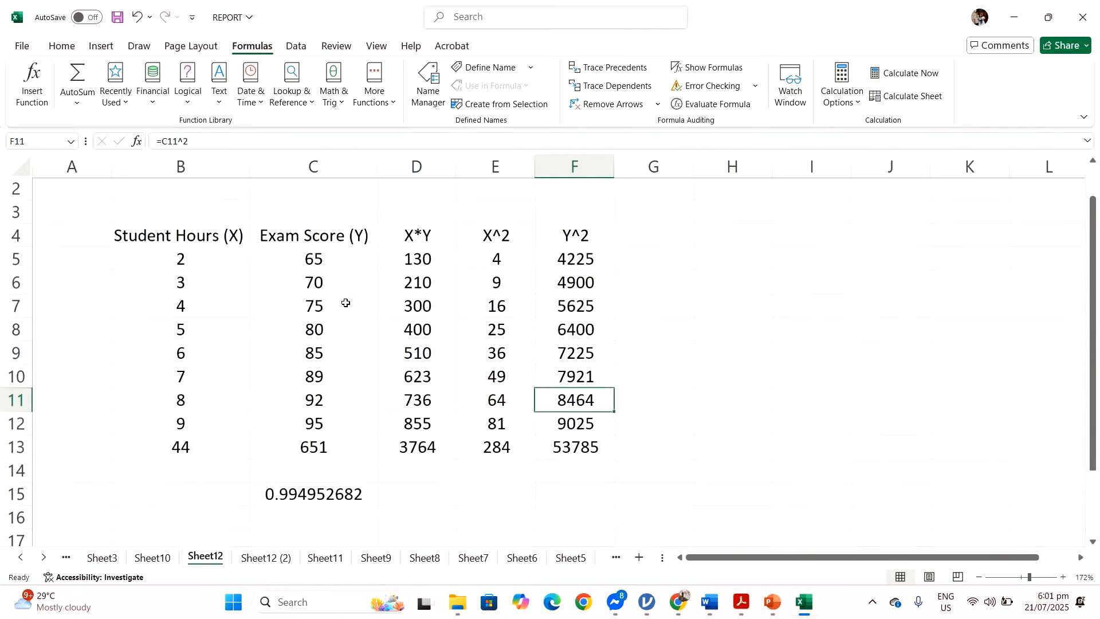
{"action": "left_click", "coordinate": [205, 455]}
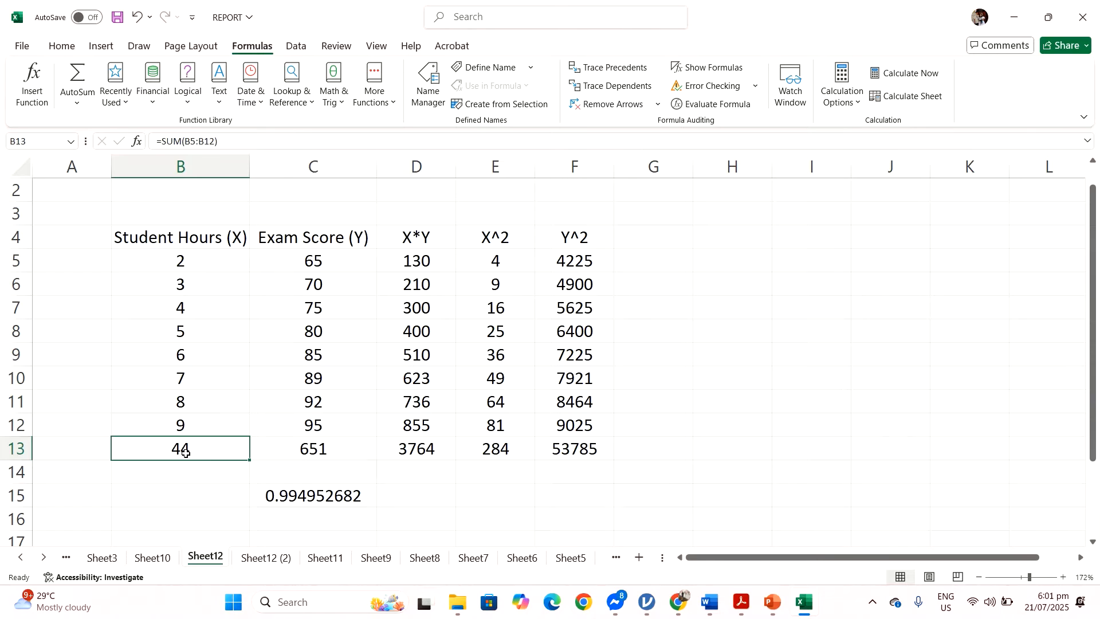
{"action": "left_click_drag", "start_coordinate": [185, 453], "coordinate": [572, 462]}
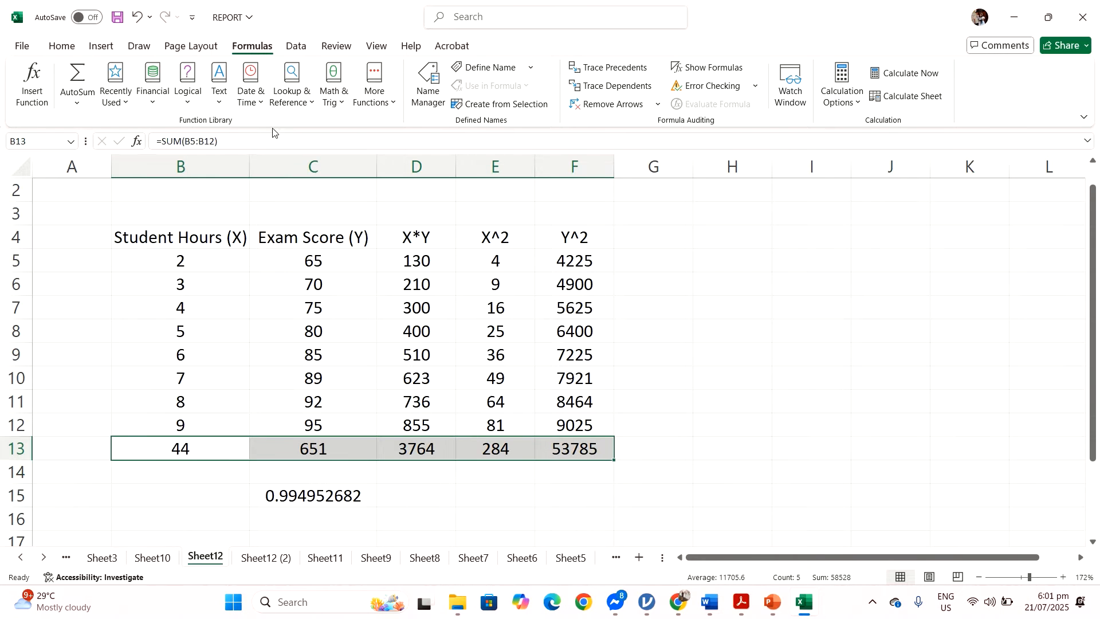
{"action": "left_click", "coordinate": [61, 46]}
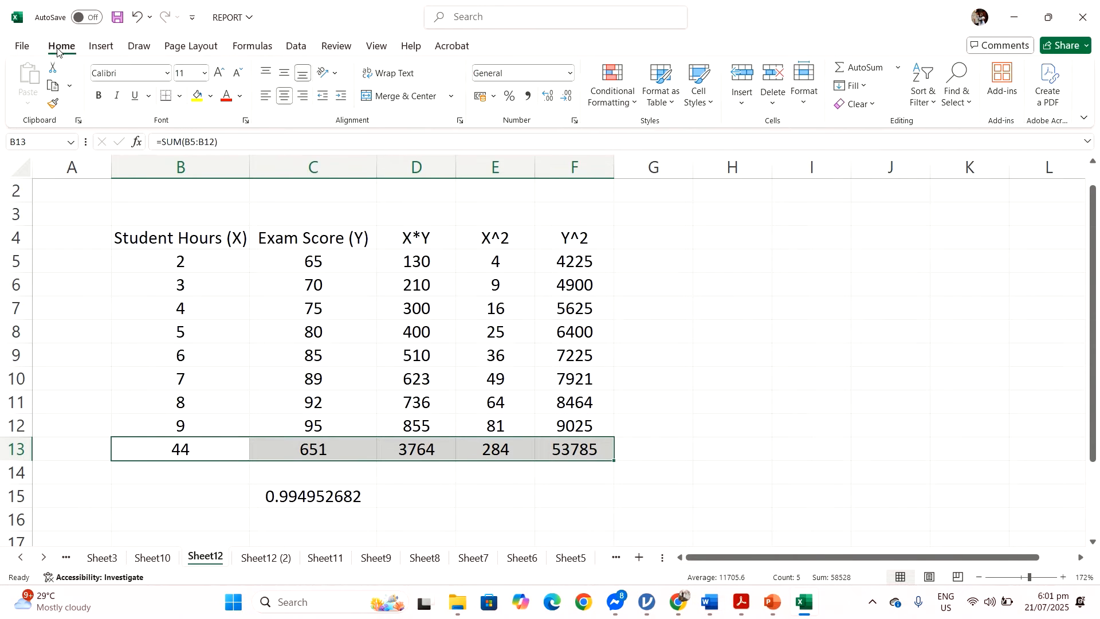
{"action": "left_click", "coordinate": [198, 96]}
{"action": "left_click", "coordinate": [564, 329]}
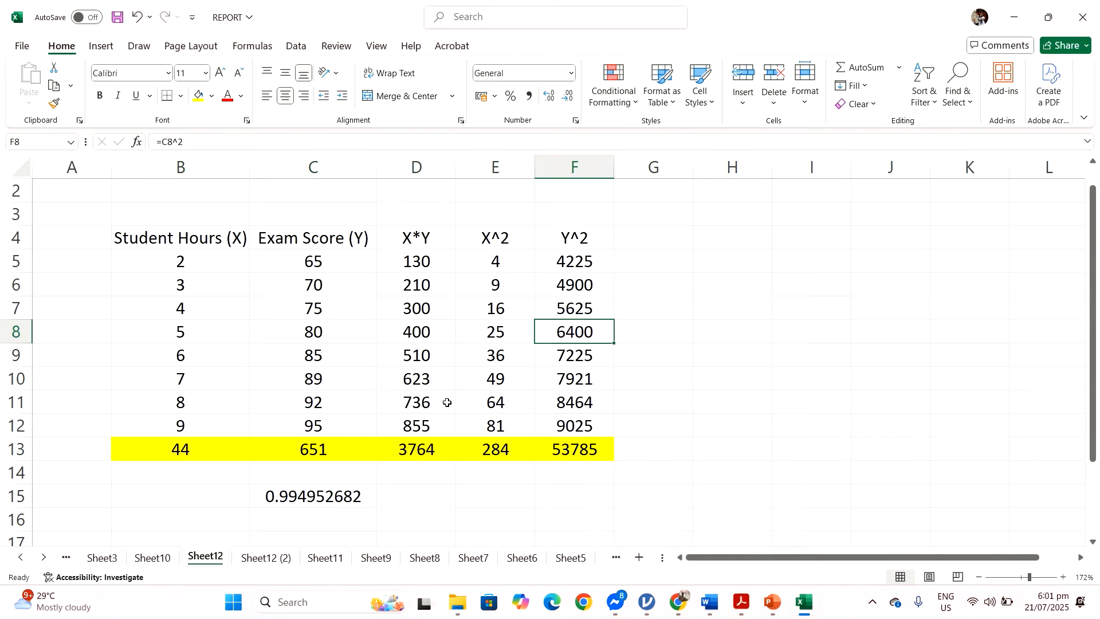
- Examine the correlation formula in cell C15 against the column totals in row 13
{"action": "scroll", "coordinate": [384, 436], "scroll_direction": "down", "scroll_amount": 1}
{"action": "left_click", "coordinate": [327, 431]}
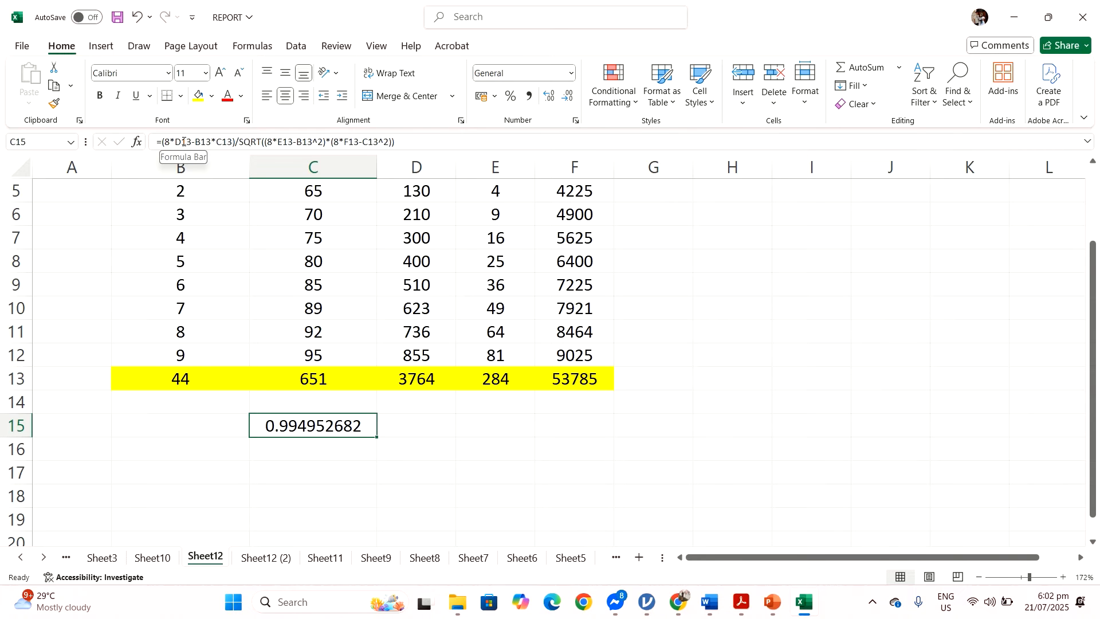
{"action": "scroll", "coordinate": [319, 284], "scroll_direction": "up", "scroll_amount": 1}
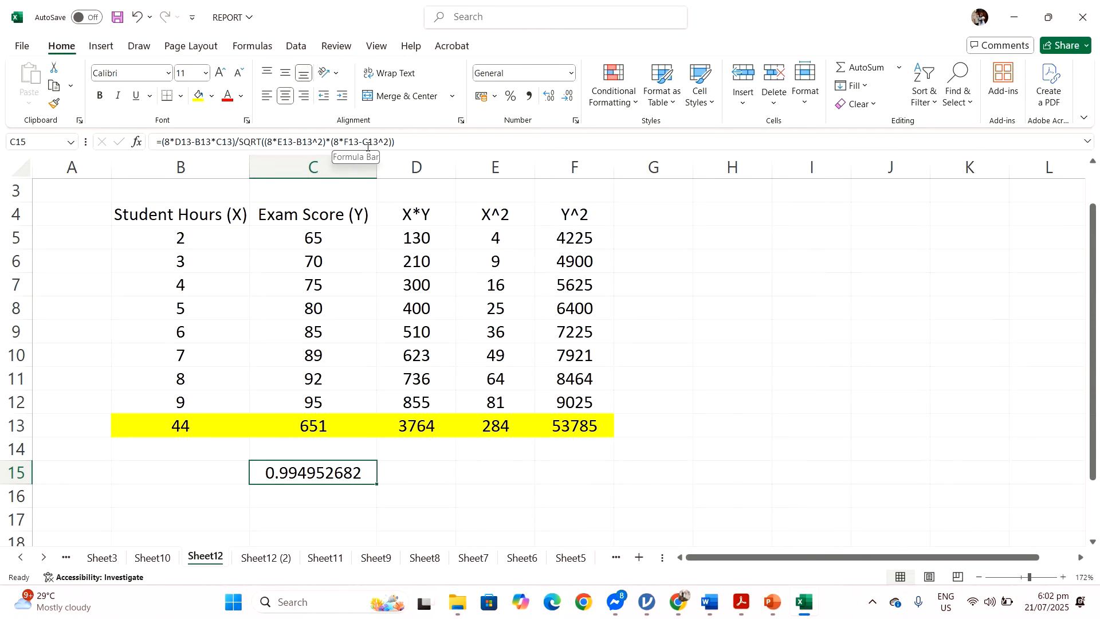
{"action": "left_click", "coordinate": [433, 467]}
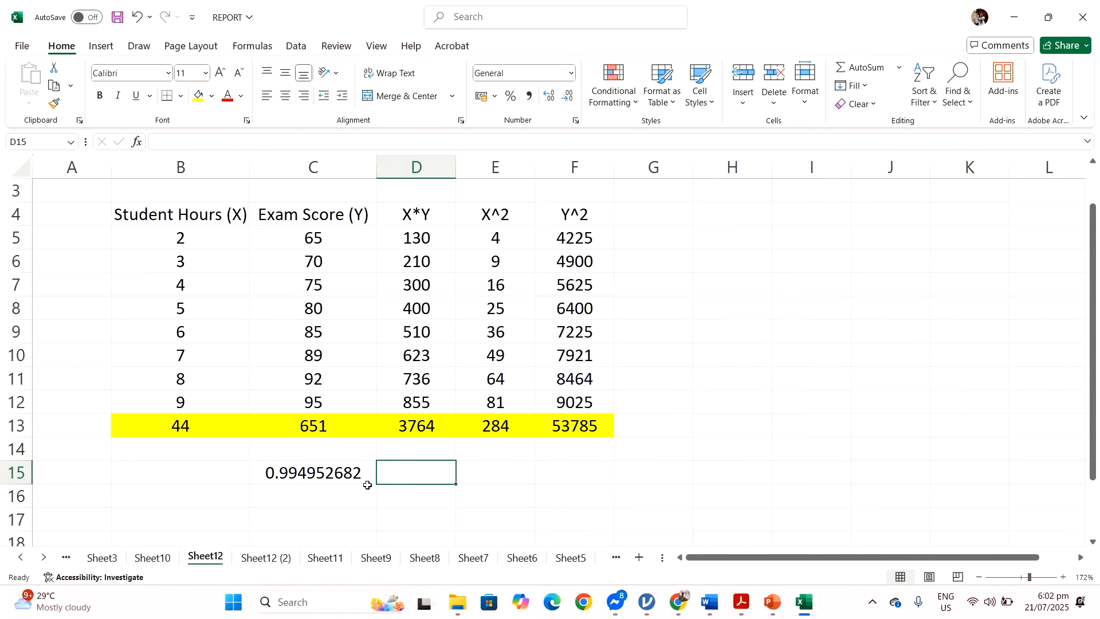
{"action": "scroll", "coordinate": [729, 300], "scroll_direction": "up", "scroll_amount": 1}
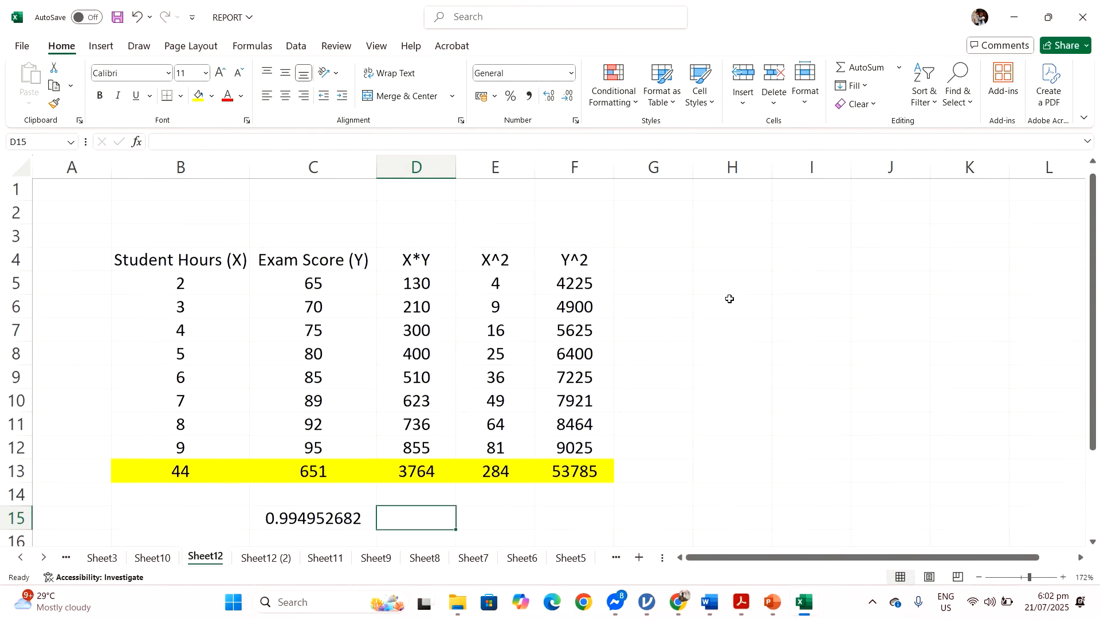
{"action": "left_click", "coordinate": [732, 252]}
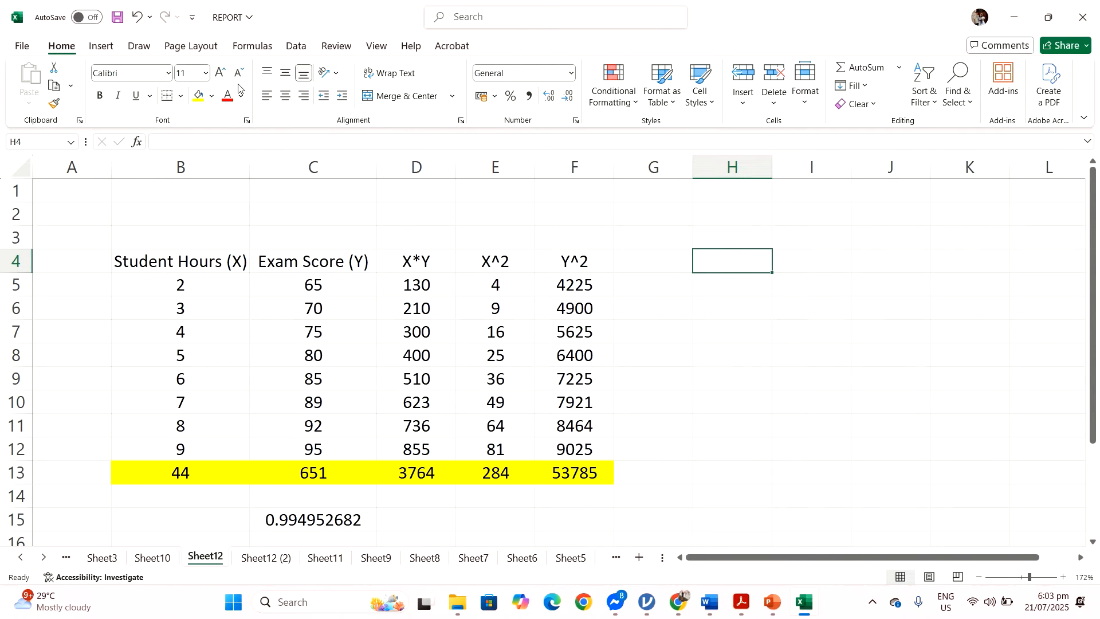
{"action": "left_click", "coordinate": [256, 47]}
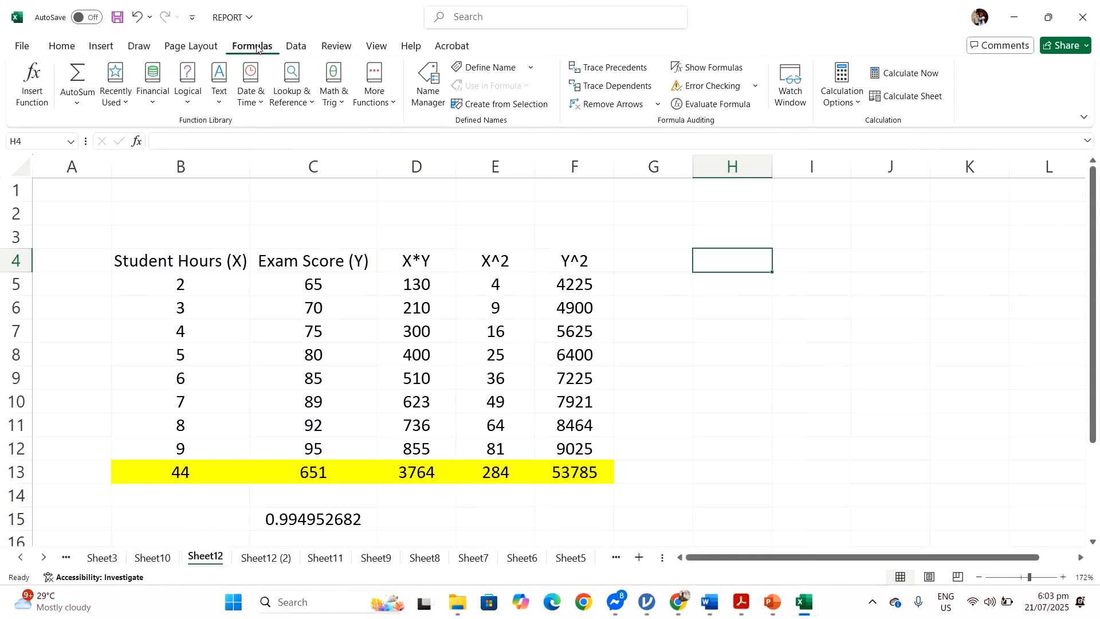
{"action": "left_click", "coordinate": [68, 47]}
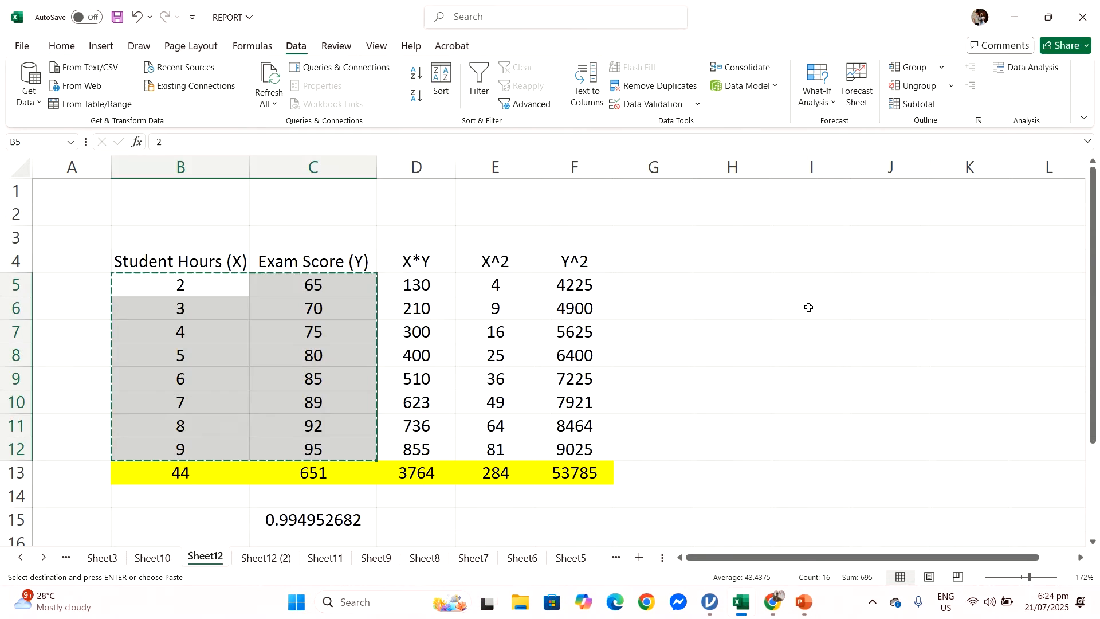
{"action": "left_click", "coordinate": [808, 308]}
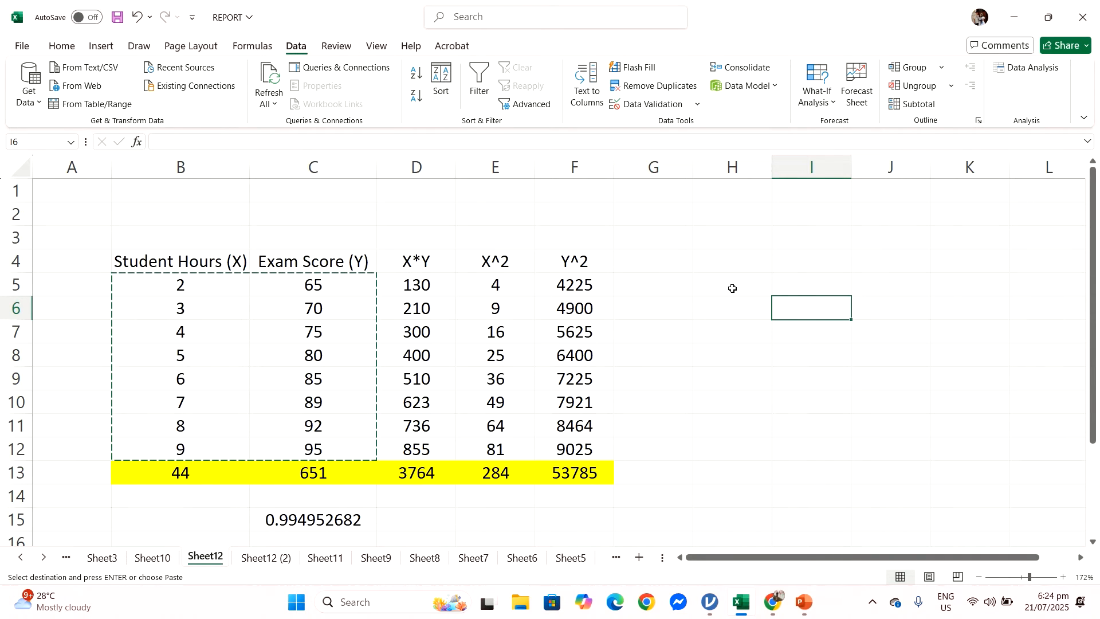
- Start the Correlation tool from the Data Analysis tools and set its input range to $B$5:$C$12
{"action": "left_click", "coordinate": [743, 263]}
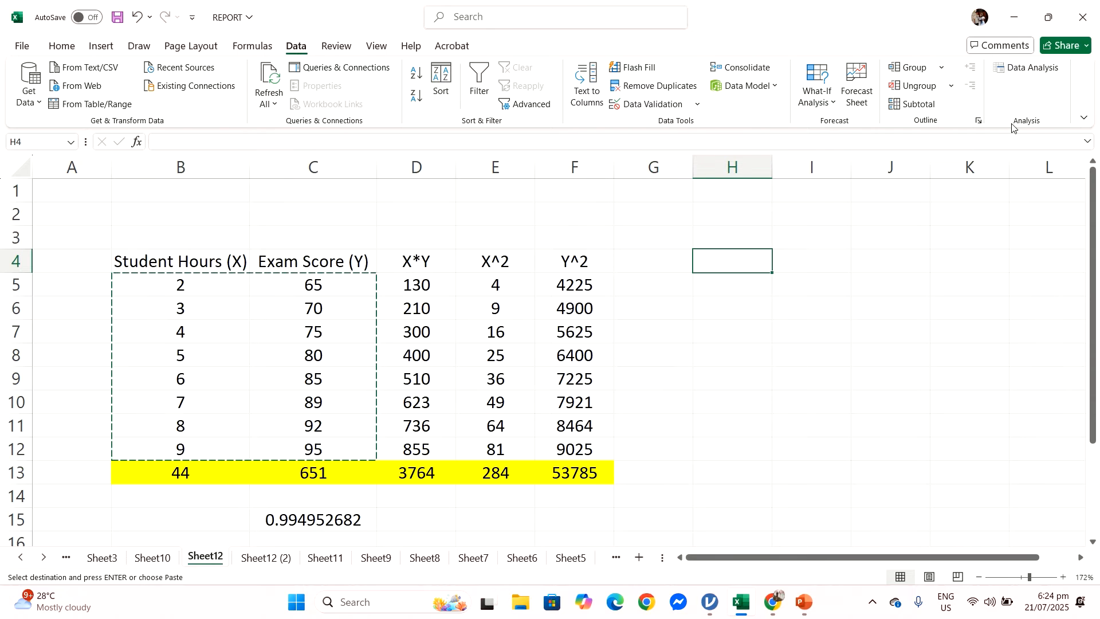
{"action": "left_click", "coordinate": [1026, 68]}
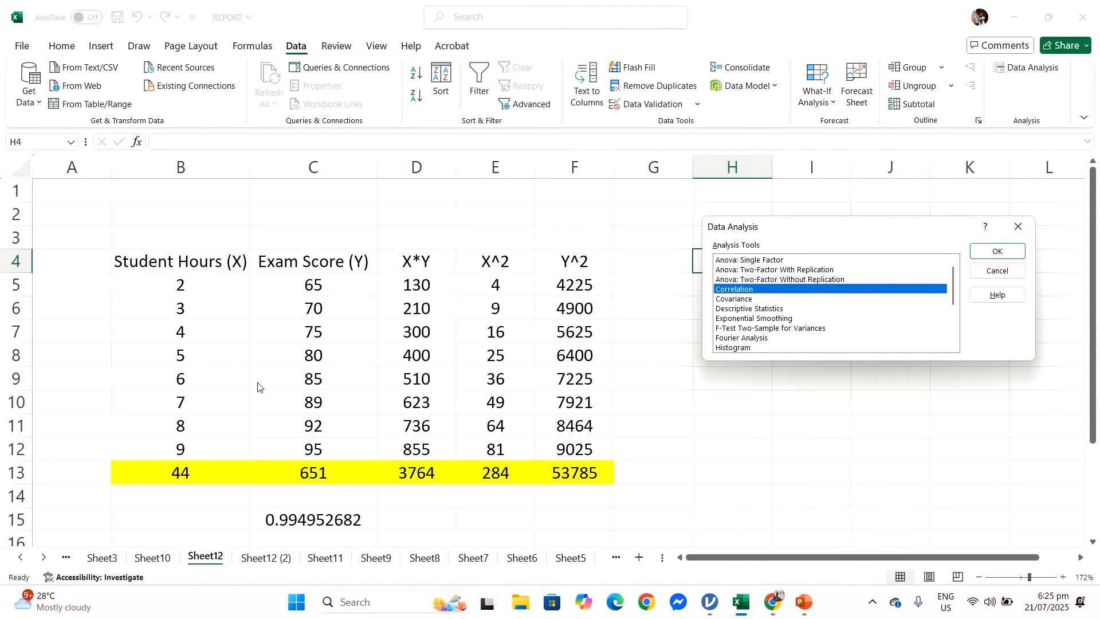
{"action": "double_click", "coordinate": [740, 294]}
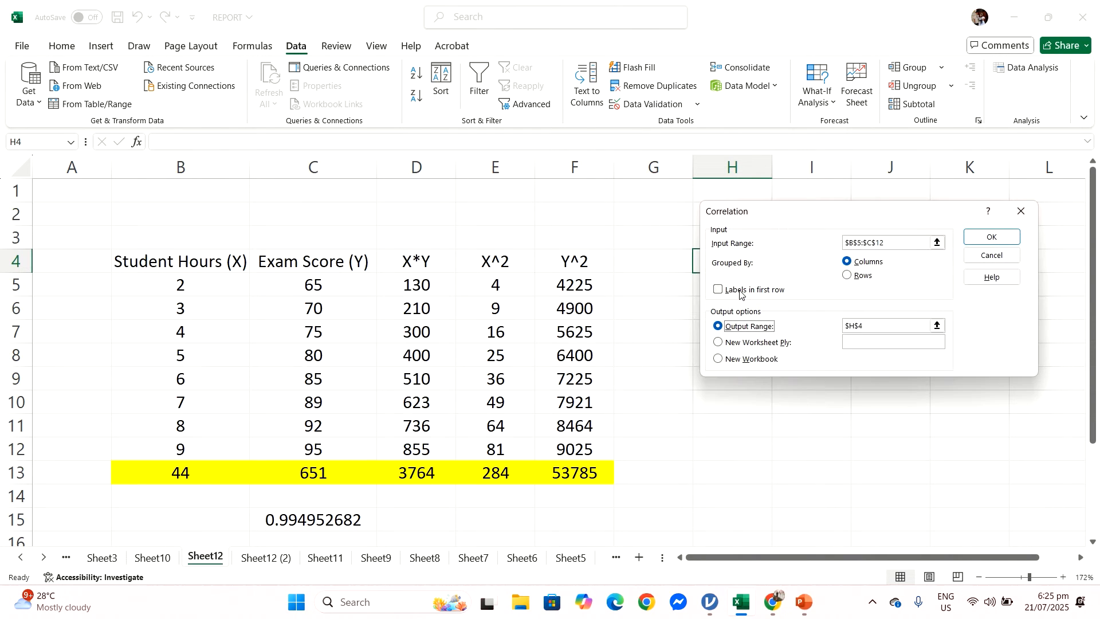
{"action": "left_click", "coordinate": [937, 245]}
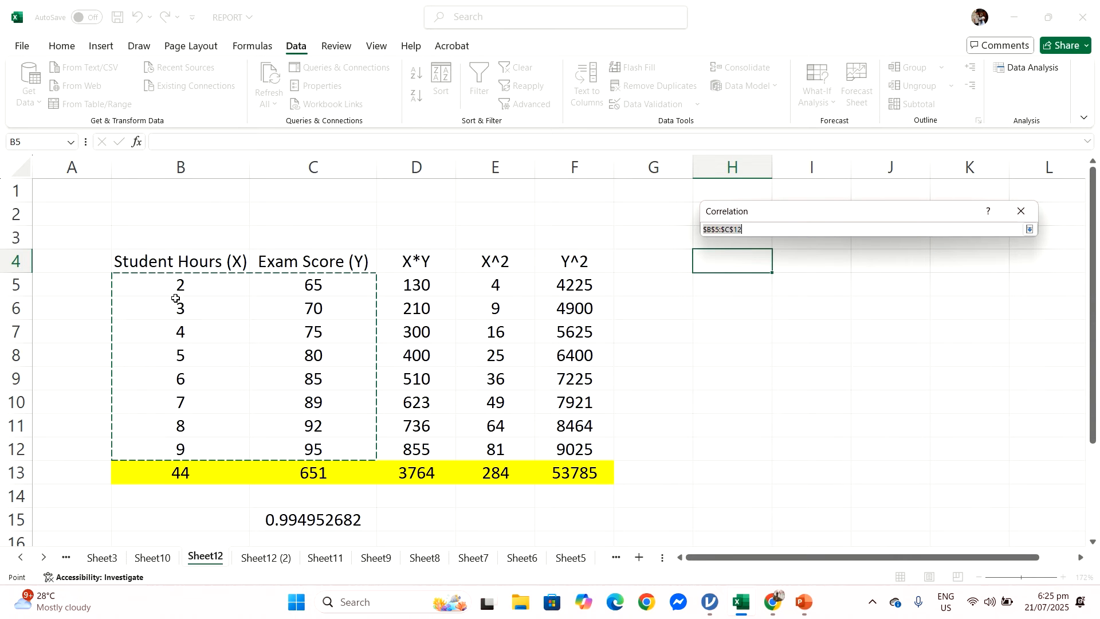
{"action": "left_click_drag", "start_coordinate": [176, 299], "coordinate": [336, 443]}
{"action": "left_click", "coordinate": [1029, 230]}
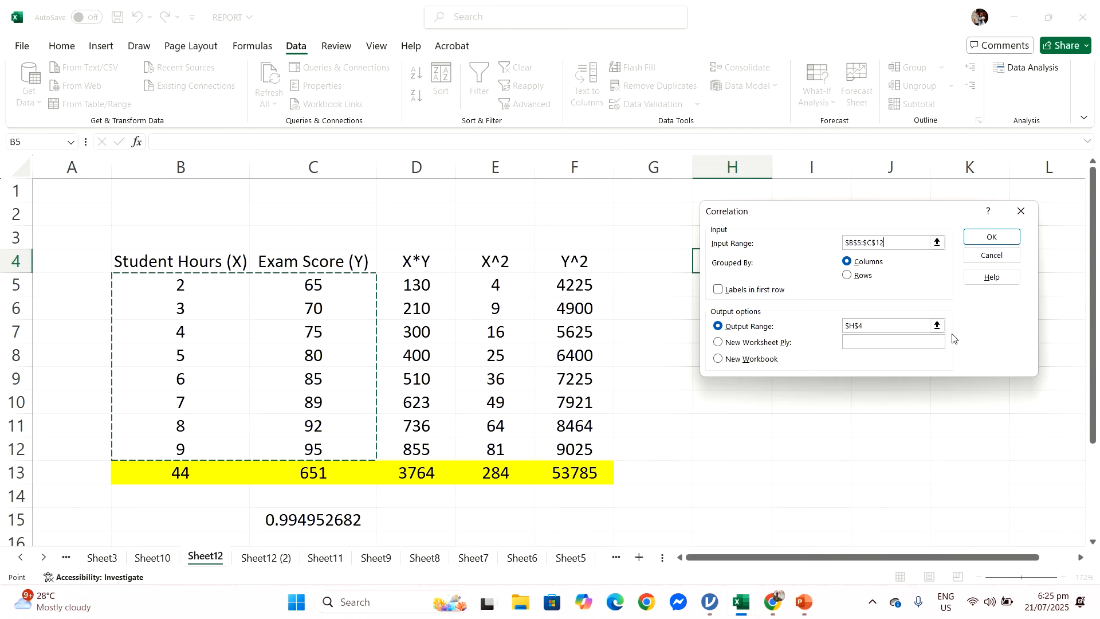
- Set the correlation output range to $H$4, generate the matrix, and select its coefficient in I6
{"action": "left_click", "coordinate": [938, 325]}
{"action": "left_click", "coordinate": [708, 258]}
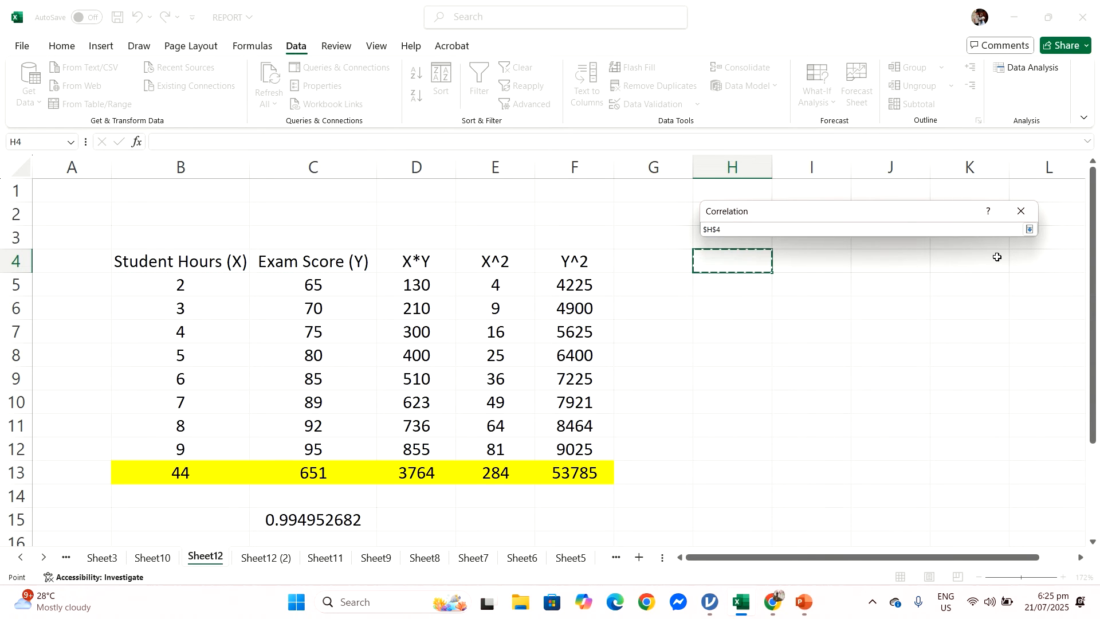
{"action": "left_click", "coordinate": [1030, 229]}
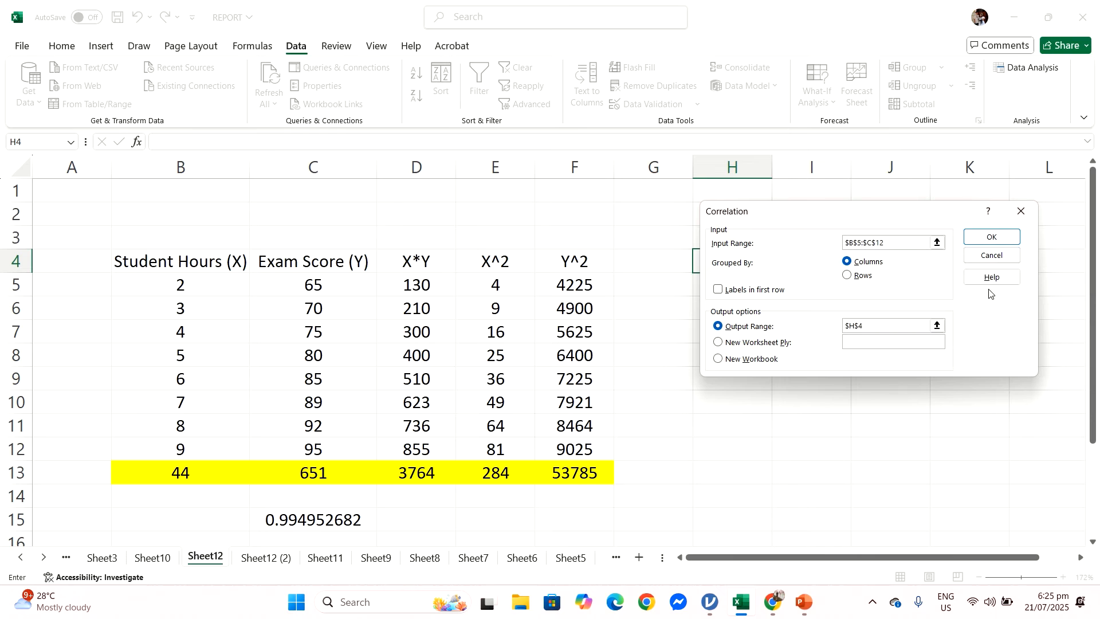
{"action": "left_click", "coordinate": [985, 237]}
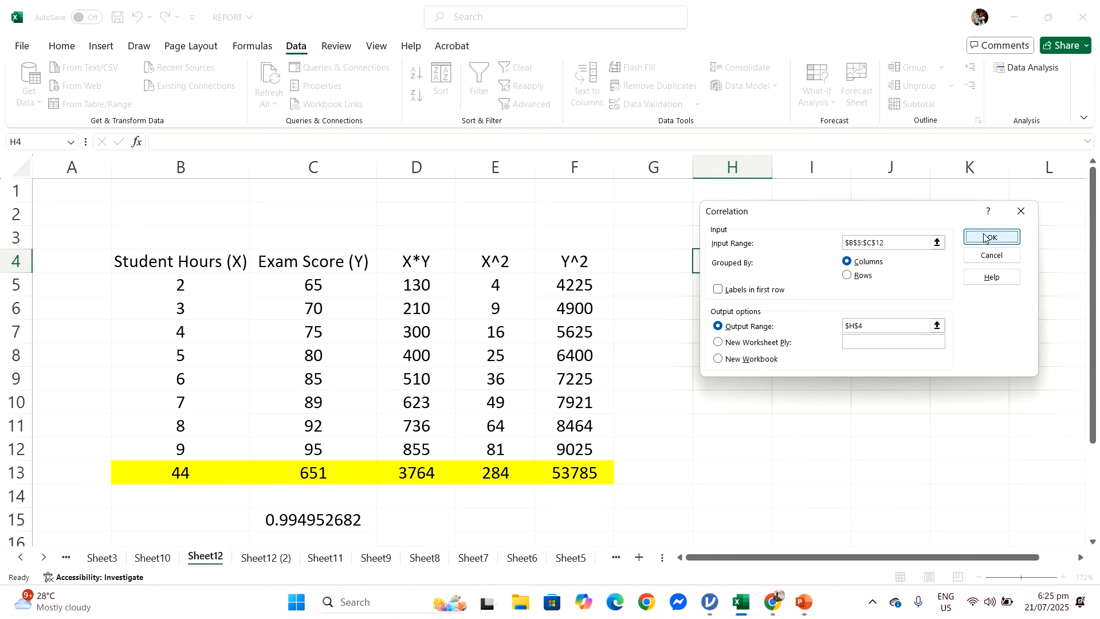
{"action": "left_click", "coordinate": [824, 367]}
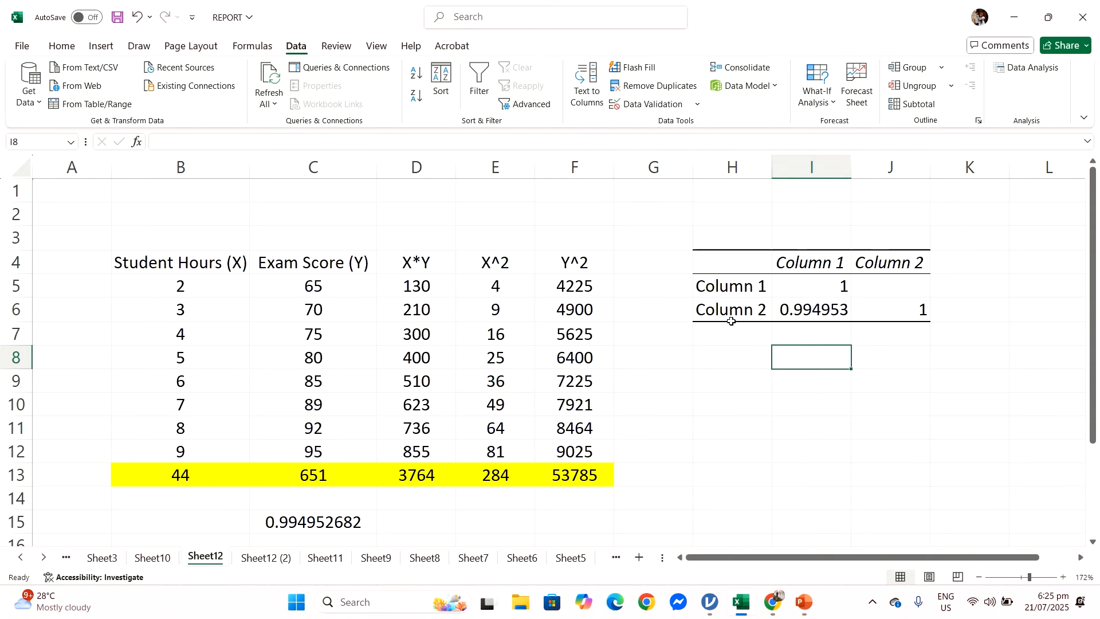
{"action": "left_click", "coordinate": [787, 312]}
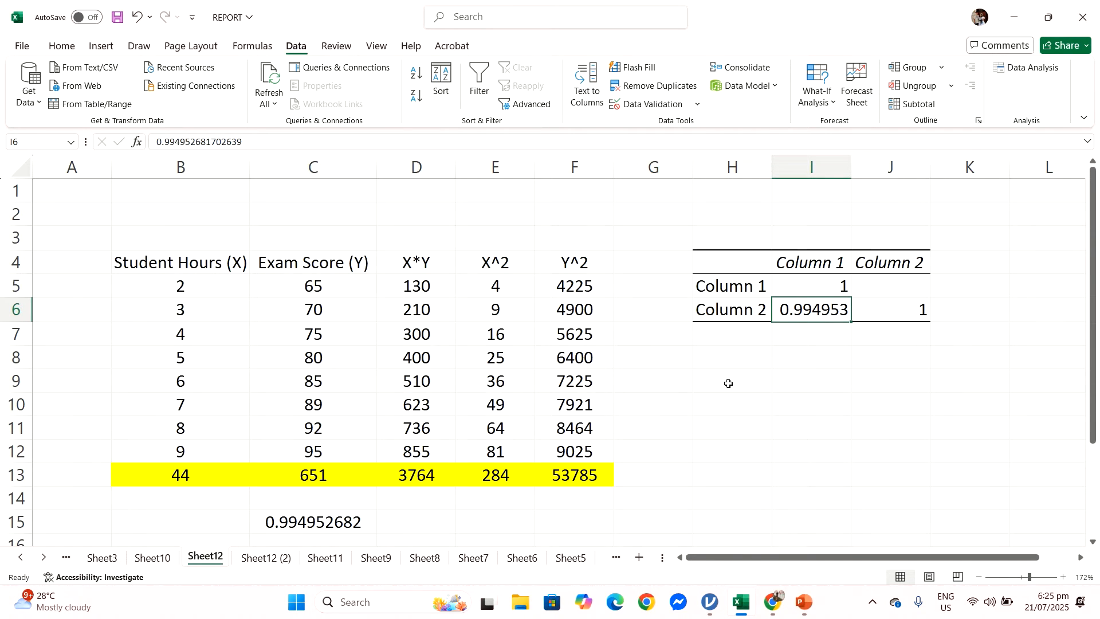
- Switch to jamovi and check the study hours and exam score data in columns A and B
{"action": "left_click", "coordinate": [709, 605]}
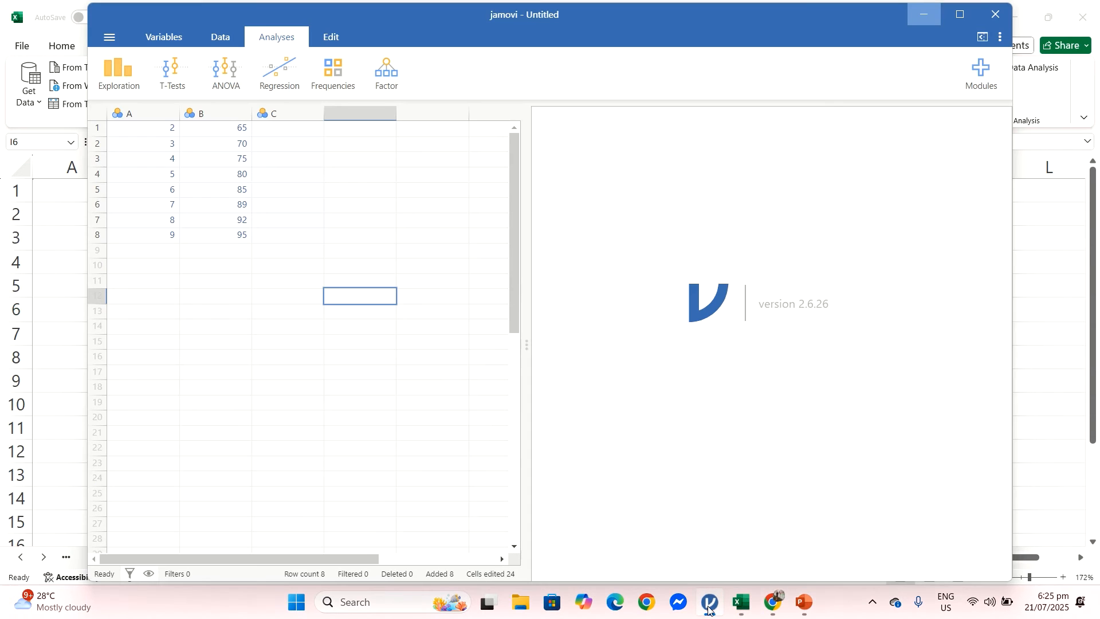
{"action": "left_click", "coordinate": [254, 261]}
{"action": "left_click", "coordinate": [154, 113]}
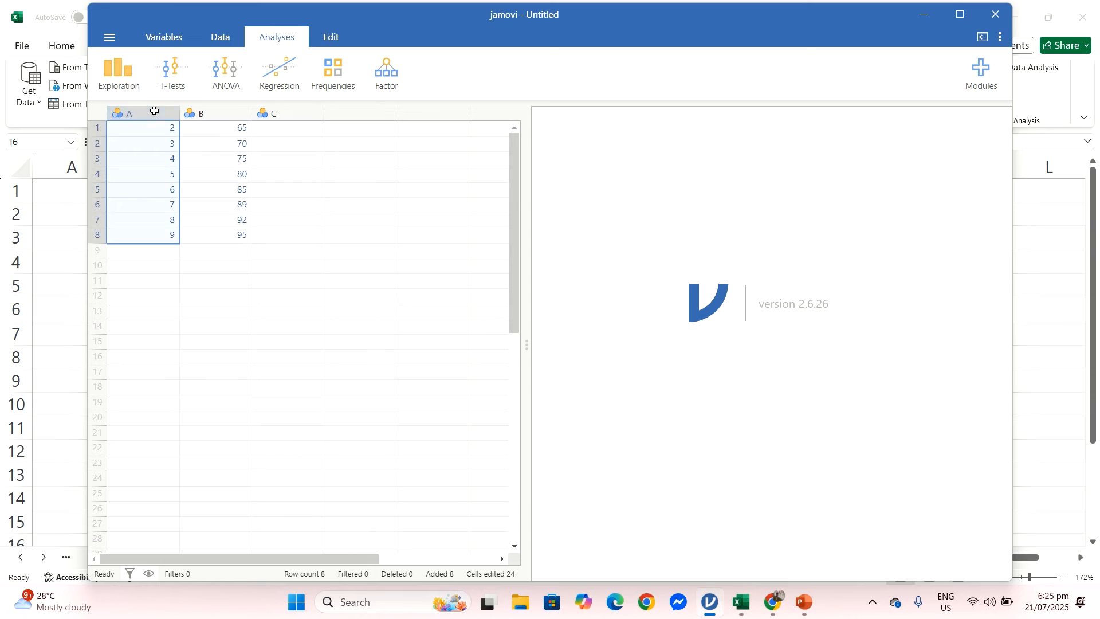
{"action": "left_click", "coordinate": [259, 154]}
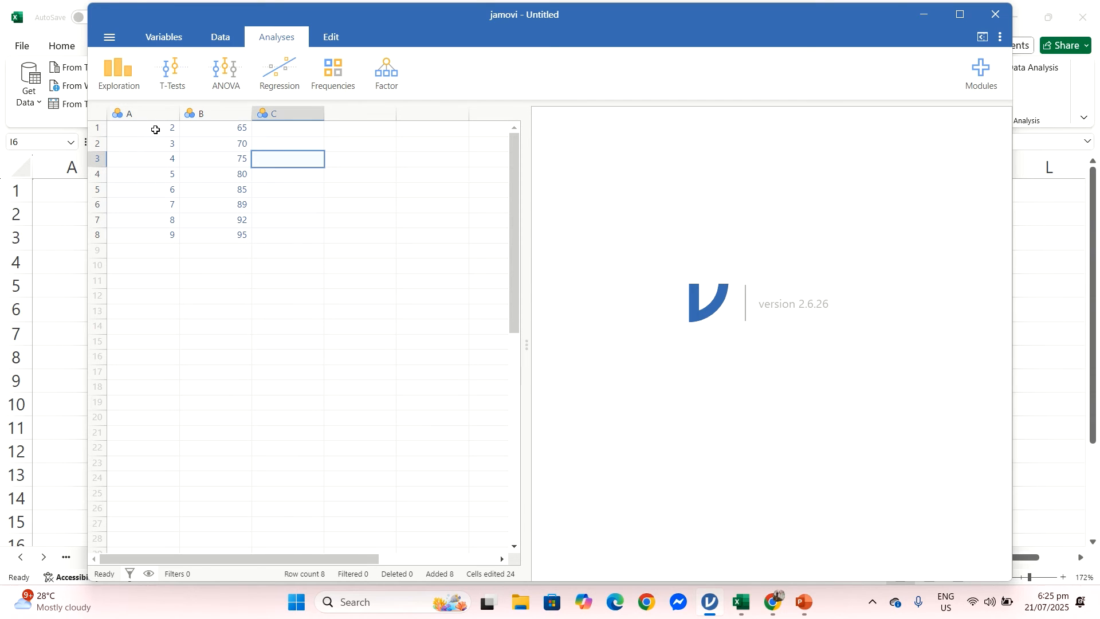
{"action": "left_click", "coordinate": [206, 173]}
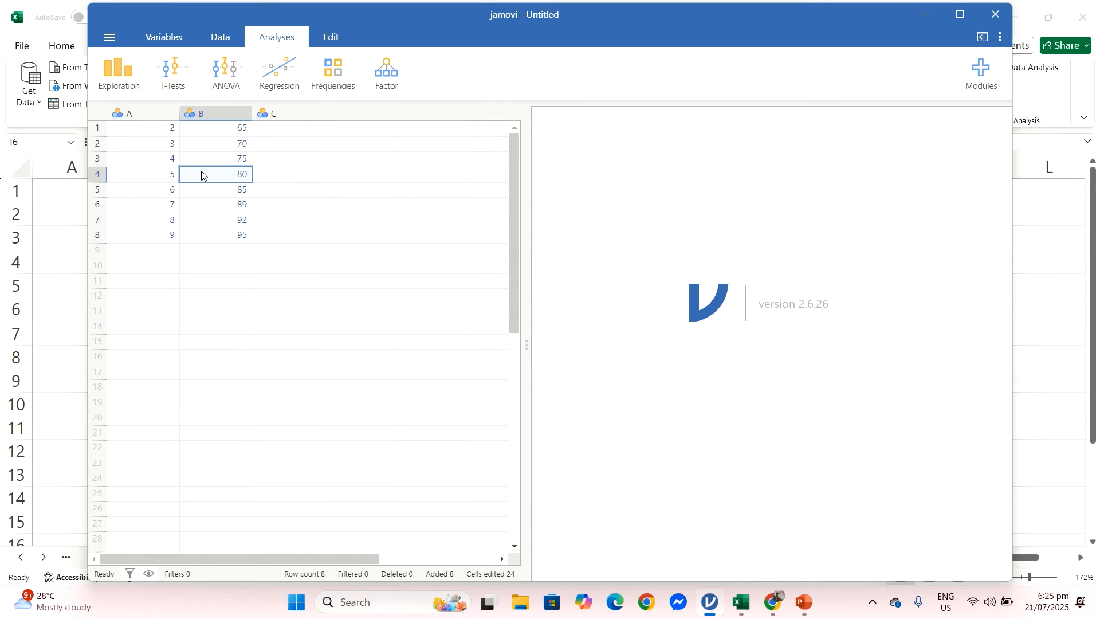
- Rename variable A as HOURS STUDIED and set its measure type to Continuous
{"action": "left_click", "coordinate": [145, 119]}
{"action": "double_click", "coordinate": [144, 118]}
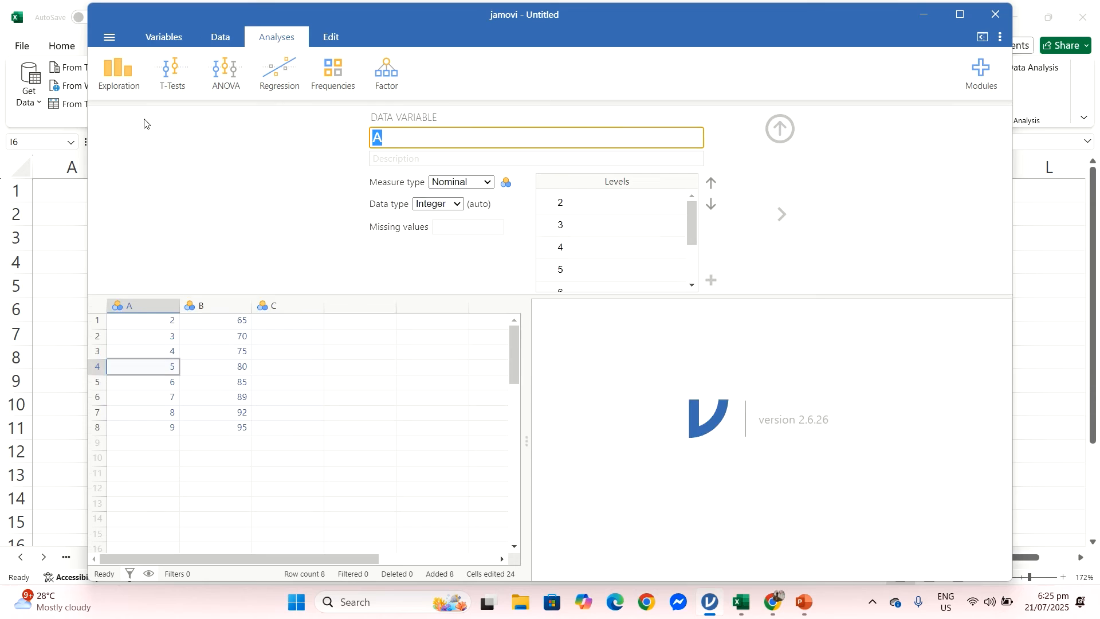
{"action": "left_click", "coordinate": [400, 138]}
{"action": "key", "text": "Caps_Lock"}
{"action": "type", "text": "HQ"}
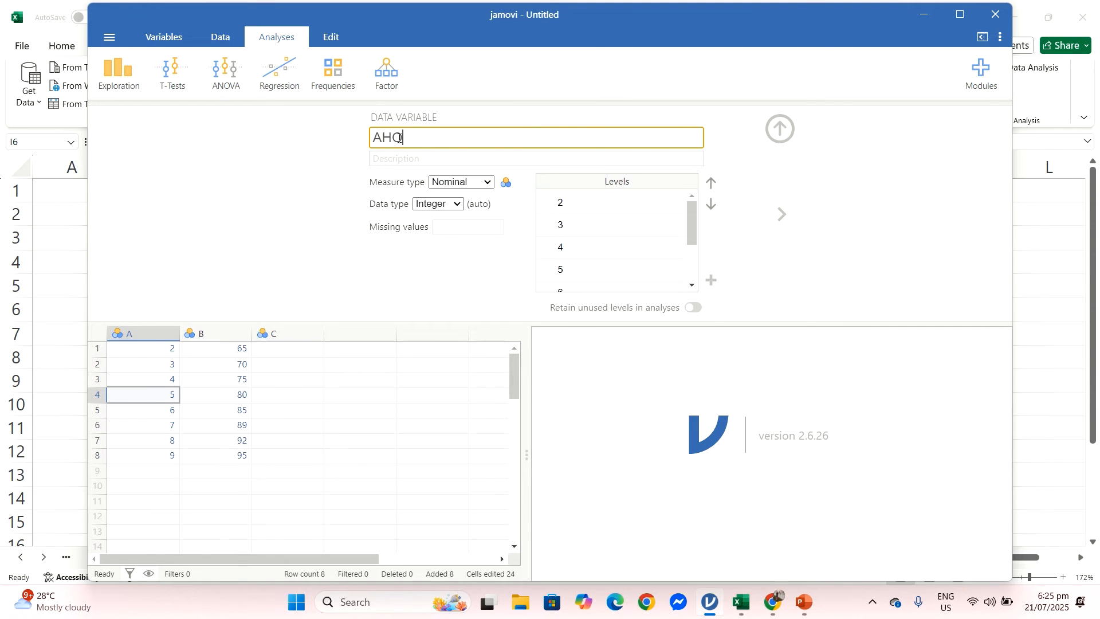
{"action": "key", "text": "BackSpace"}
{"action": "key", "text": "BackSpace"}
{"action": "key", "text": "BackSpace"}
{"action": "type", "text": "HOURS STUDIED"}
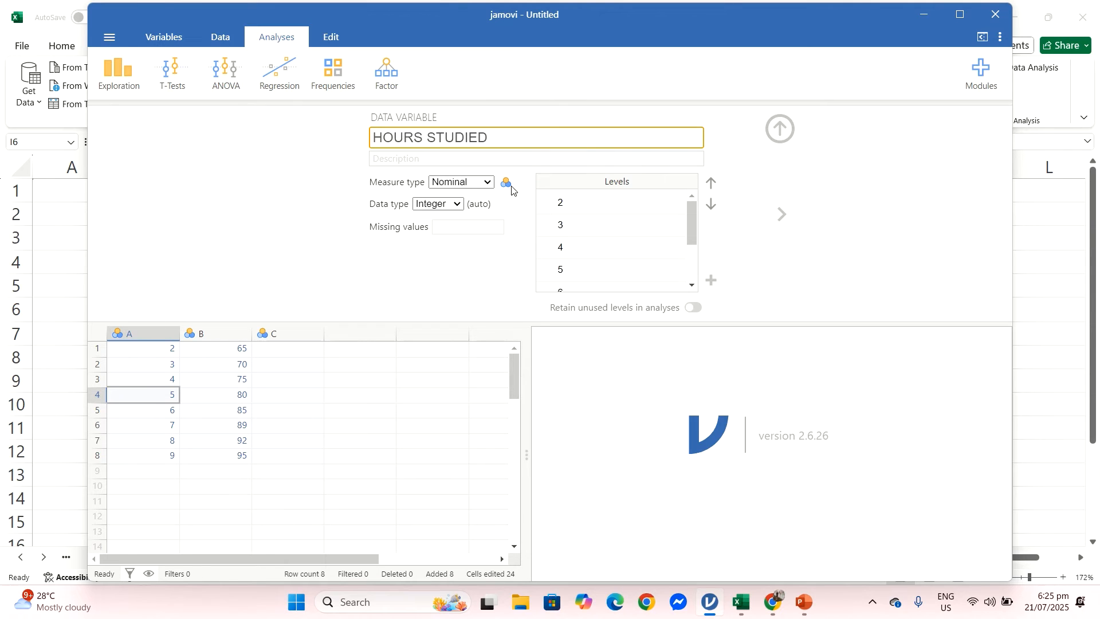
{"action": "key", "text": "Return"}
{"action": "left_click", "coordinate": [480, 183]}
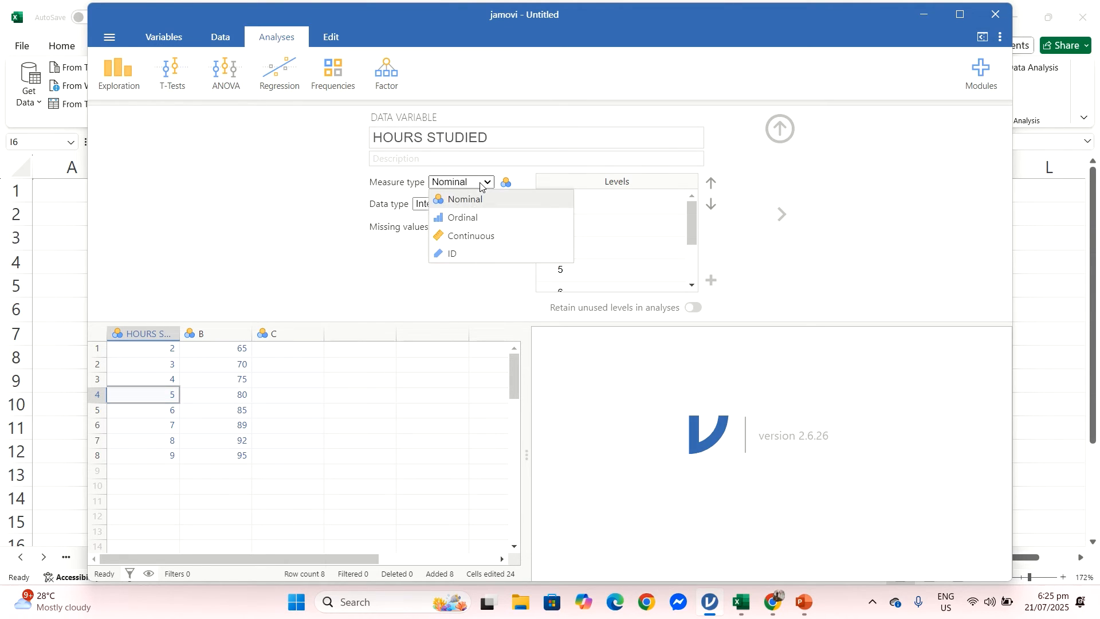
{"action": "left_click", "coordinate": [464, 237]}
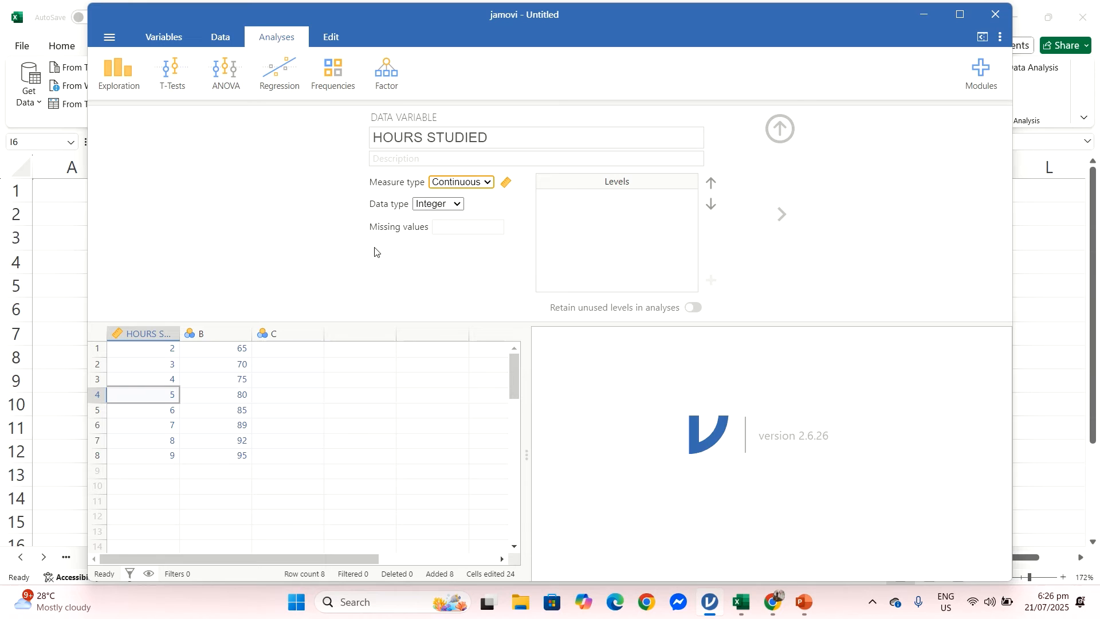
- Rename variable B as EXAM SCORE, set its measure type to Continuous, and close the variable editor
{"action": "left_click", "coordinate": [212, 333]}
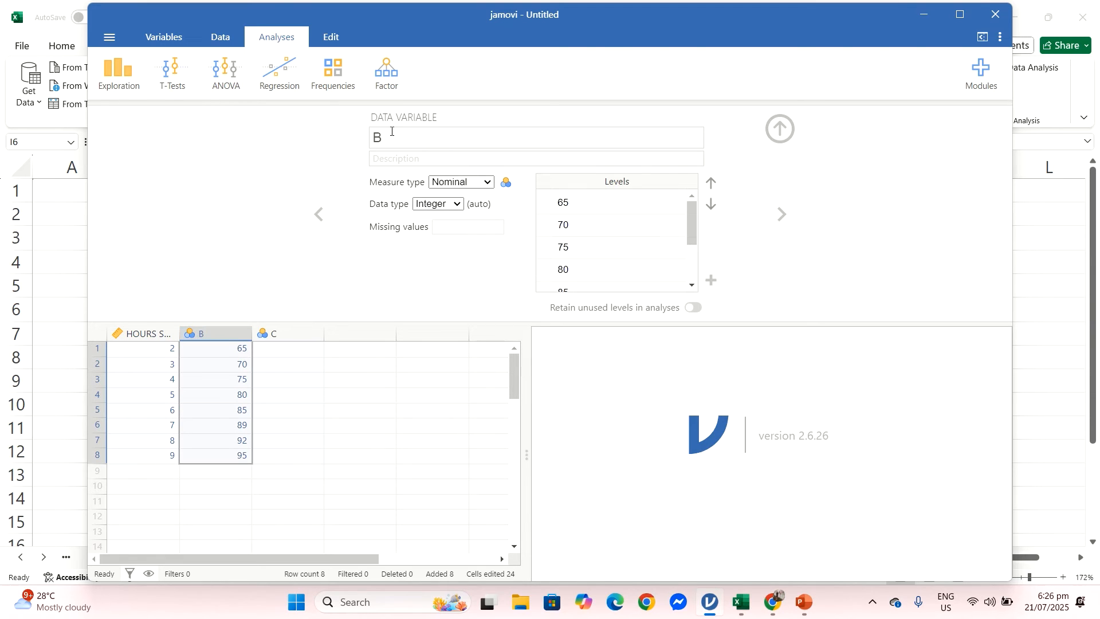
{"action": "left_click", "coordinate": [392, 130]}
{"action": "type", "text": "EXAM SCORE"}
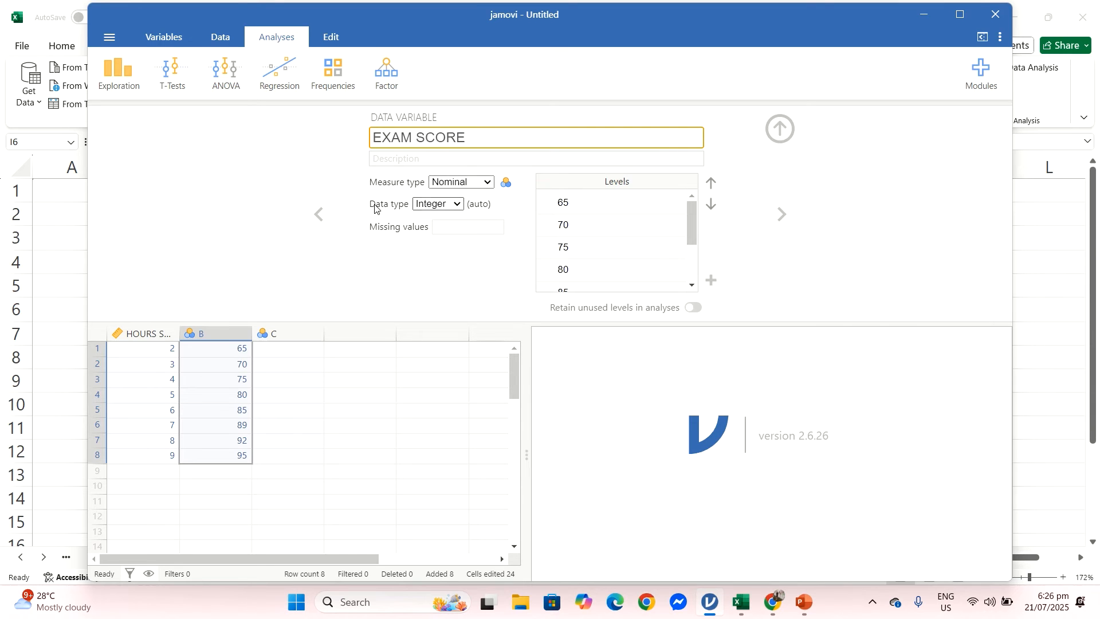
{"action": "left_click", "coordinate": [461, 182]}
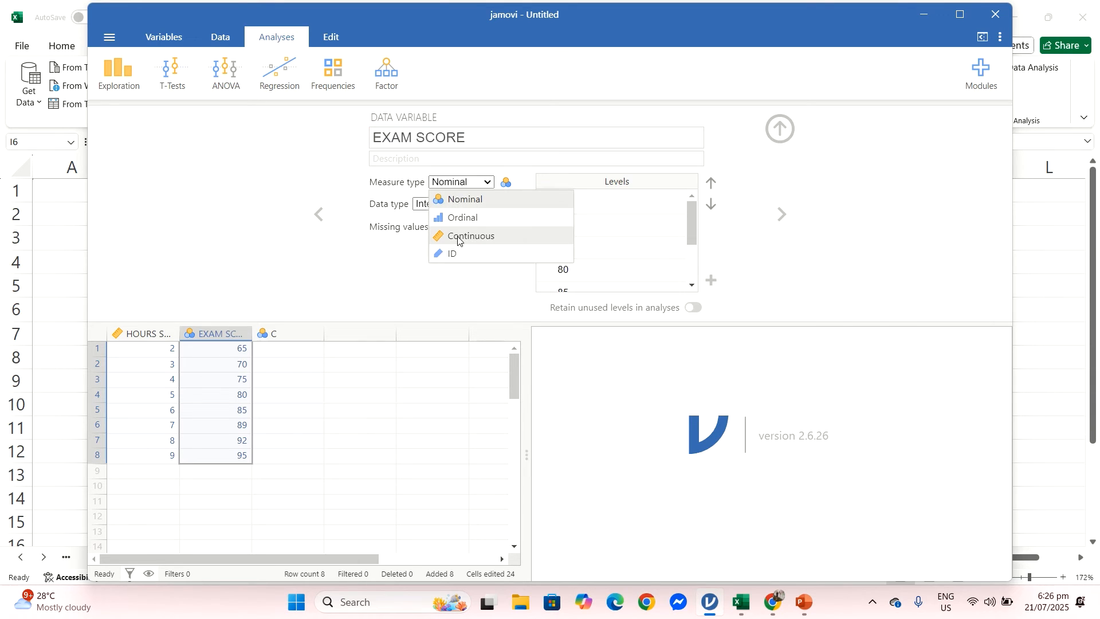
{"action": "left_click", "coordinate": [459, 236]}
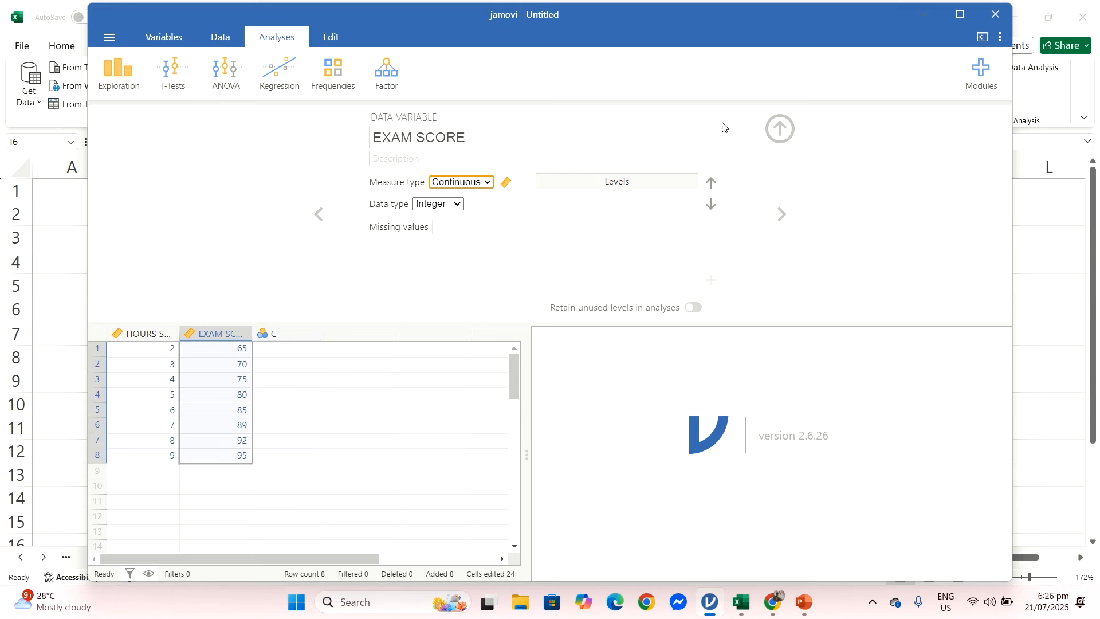
{"action": "left_click", "coordinate": [780, 127]}
{"action": "left_click", "coordinate": [359, 363]}
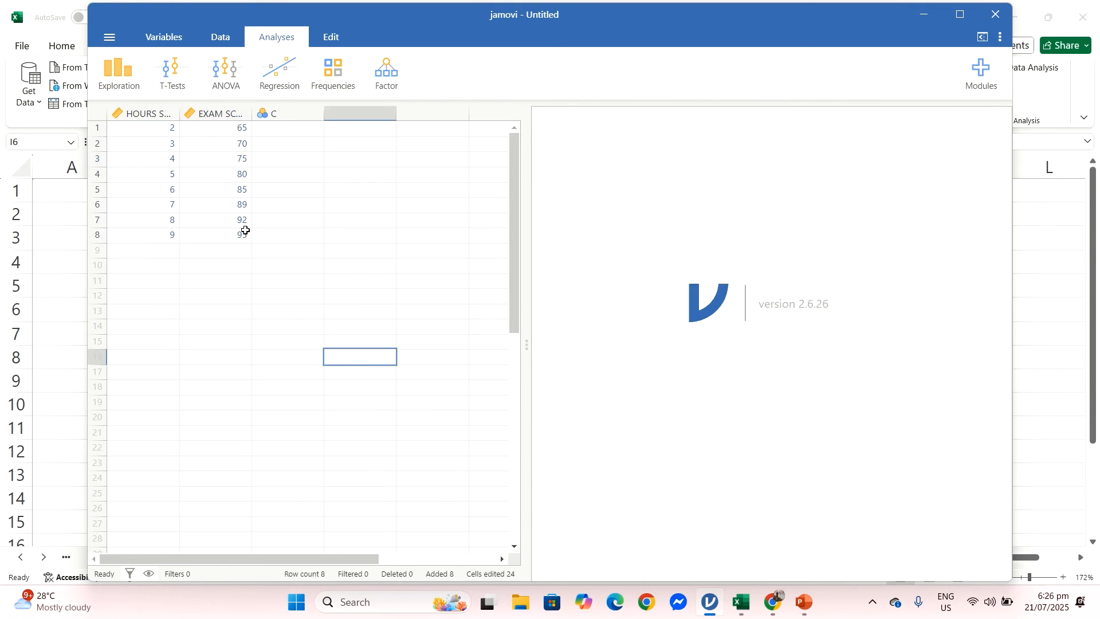
{"action": "left_click", "coordinate": [225, 141]}
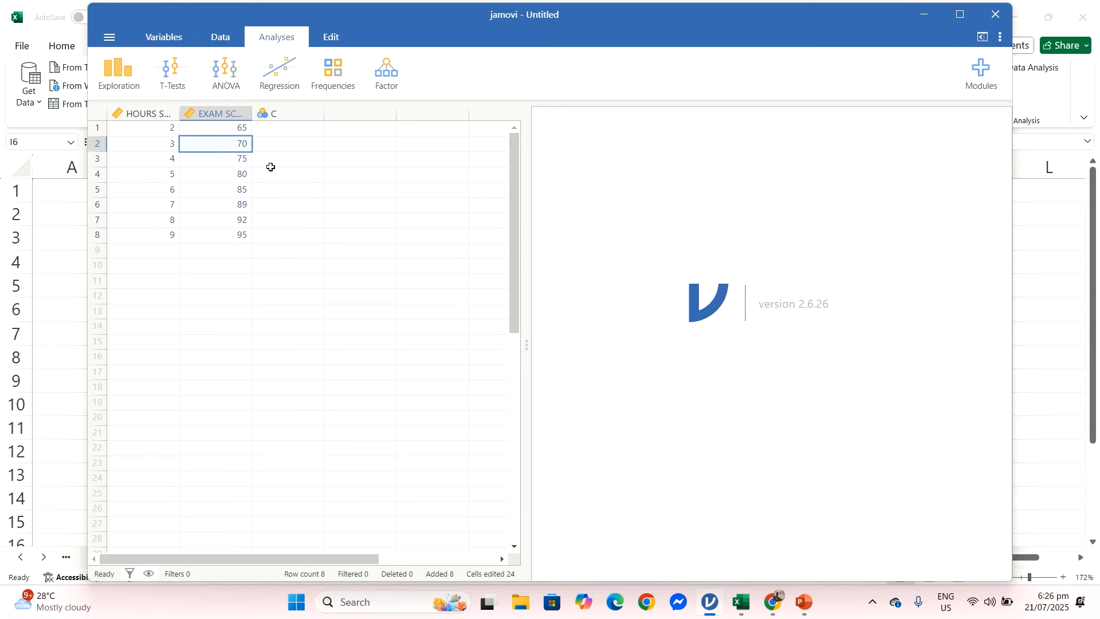
- Run a Correlation Matrix on HOURS STUDIED and EXAM SCORE, adding N and the correlation matrix plot
{"action": "left_click", "coordinate": [278, 77]}
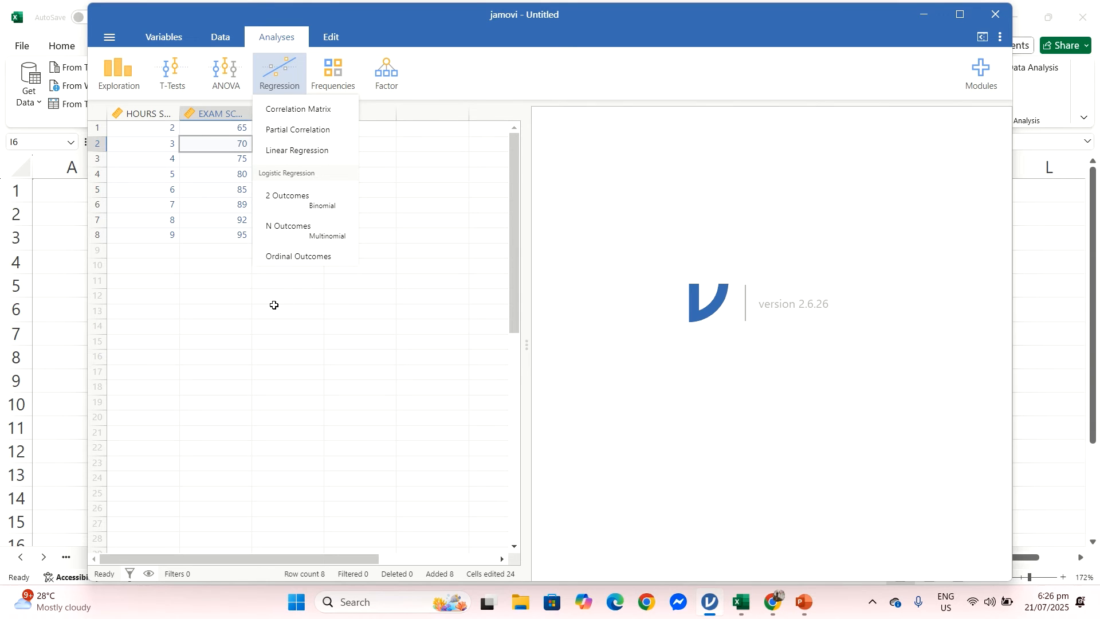
{"action": "left_click", "coordinate": [291, 116]}
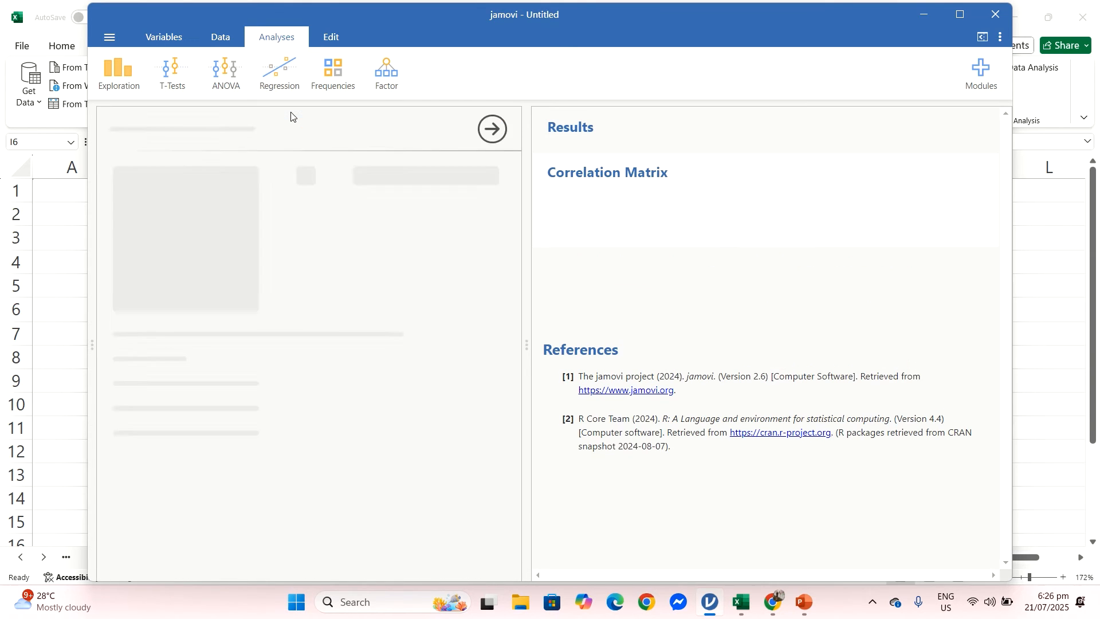
{"action": "left_click", "coordinate": [170, 177]}
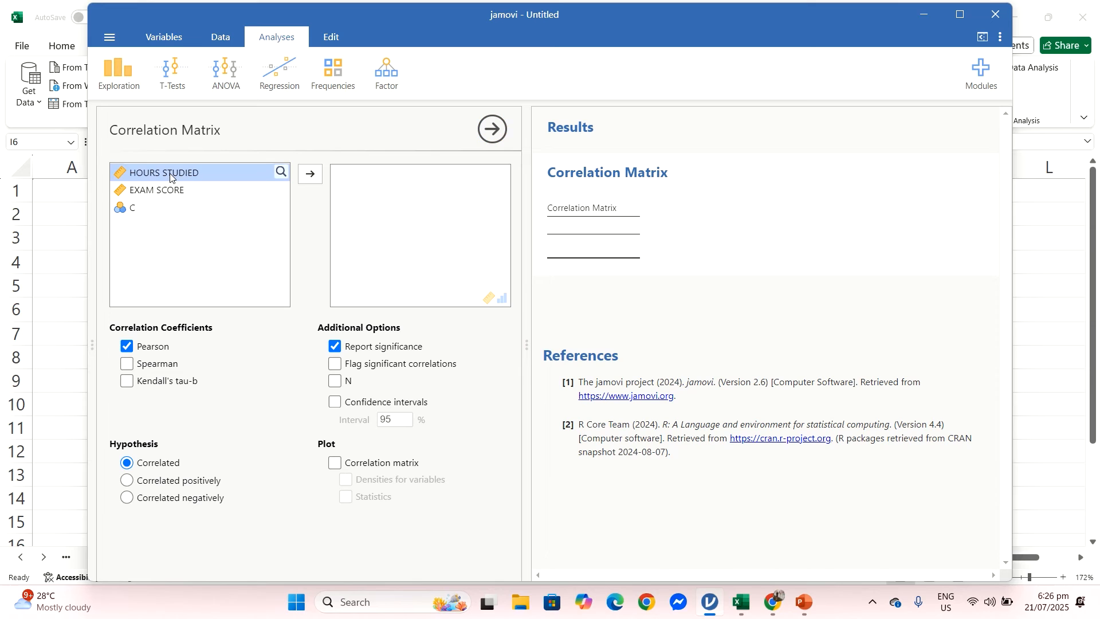
{"action": "key", "text": "shift+Down"}
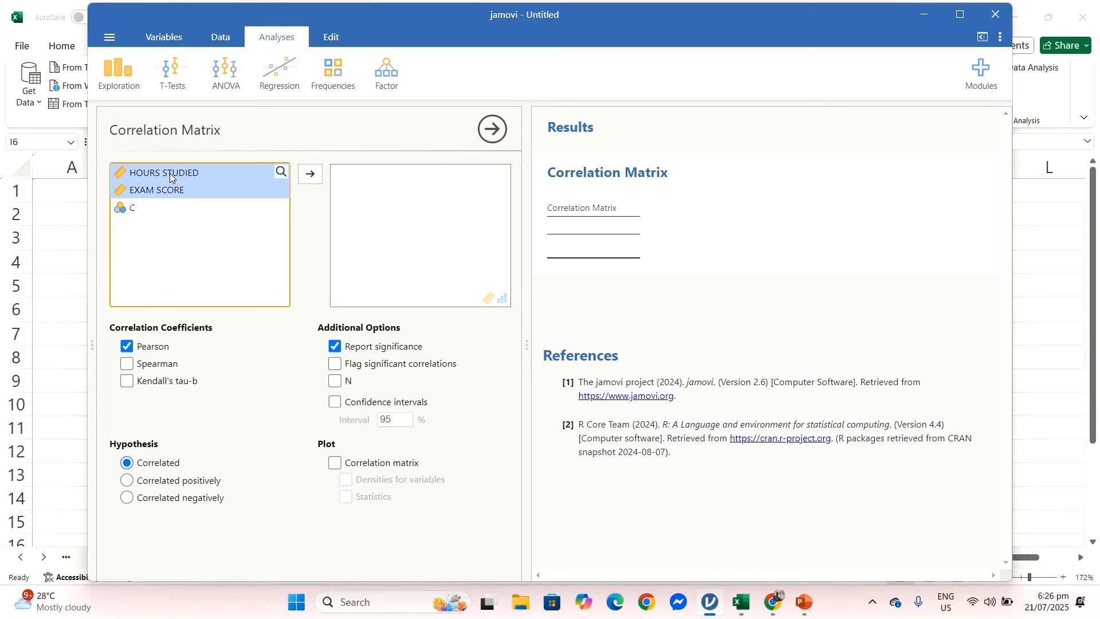
{"action": "left_click", "coordinate": [310, 174]}
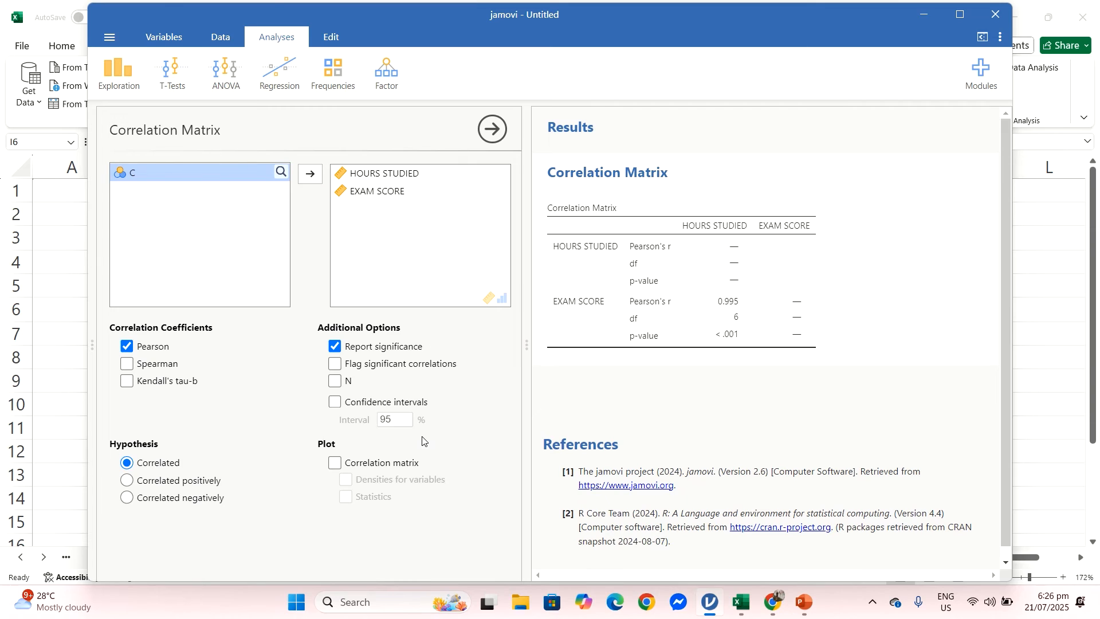
{"action": "left_click", "coordinate": [336, 381]}
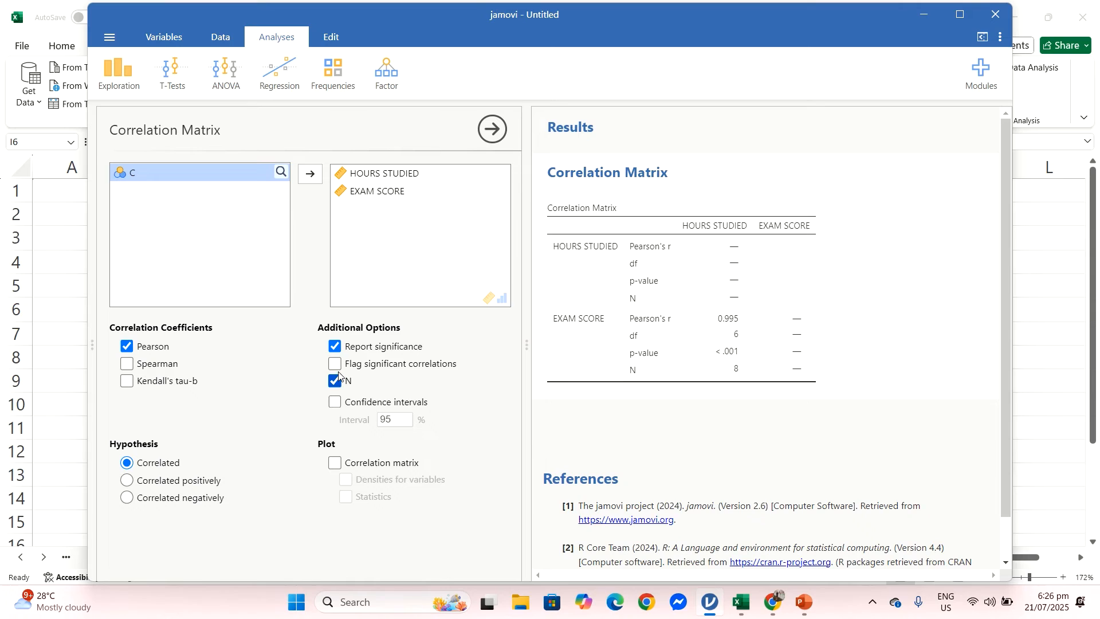
{"action": "left_click", "coordinate": [336, 463]}
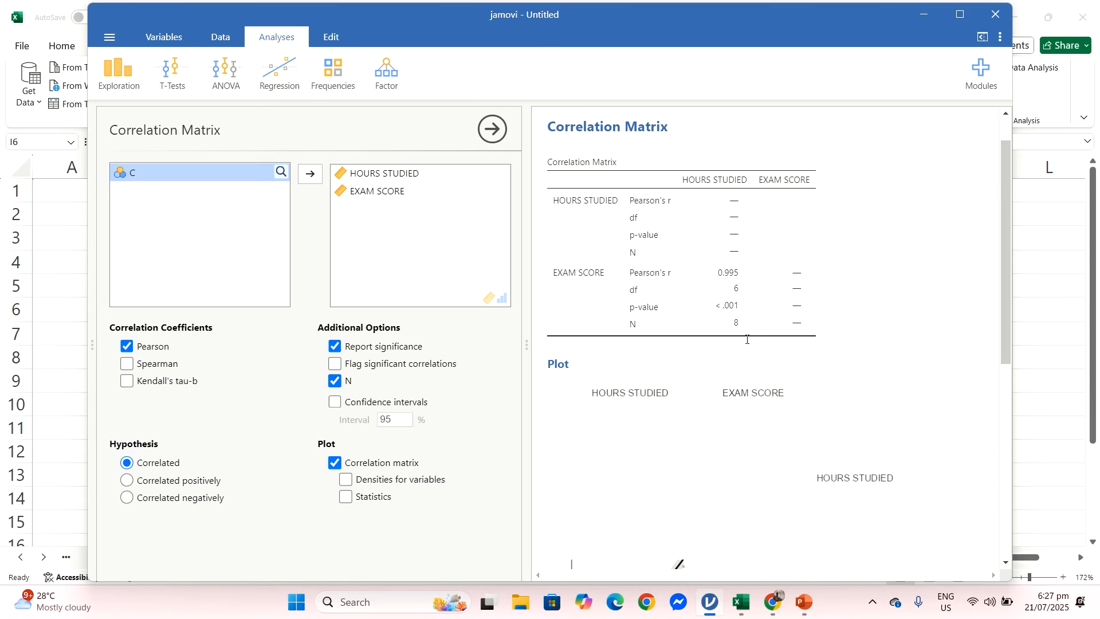
- Switch to Excel and compare the manual formula result in C15 with the Data Analysis coefficient in I6
{"action": "left_click", "coordinate": [742, 602]}
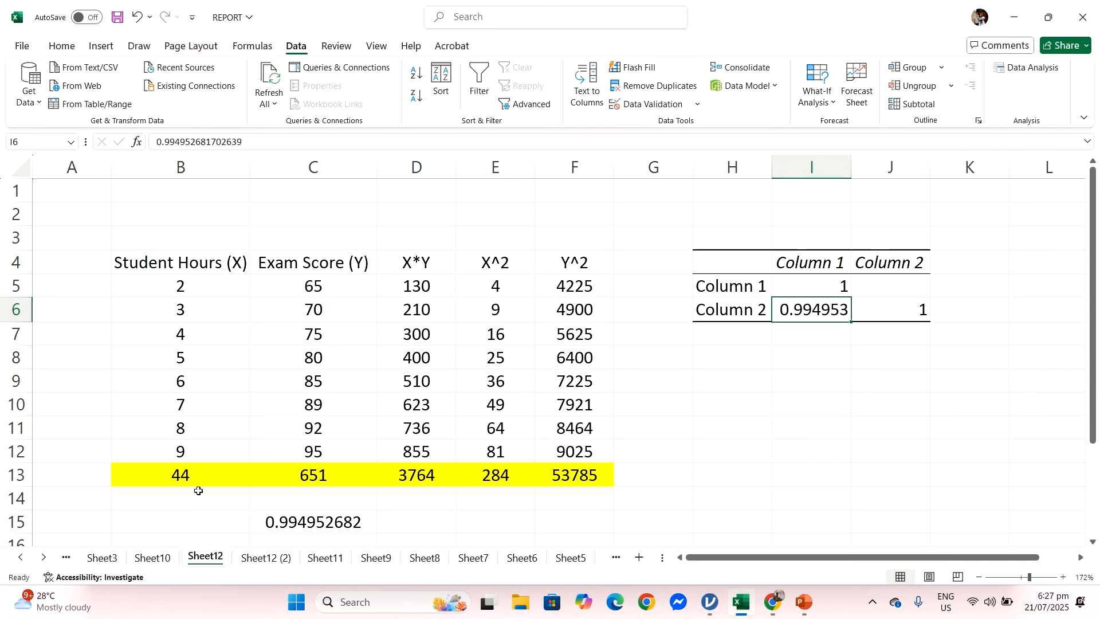
{"action": "left_click", "coordinate": [364, 335]}
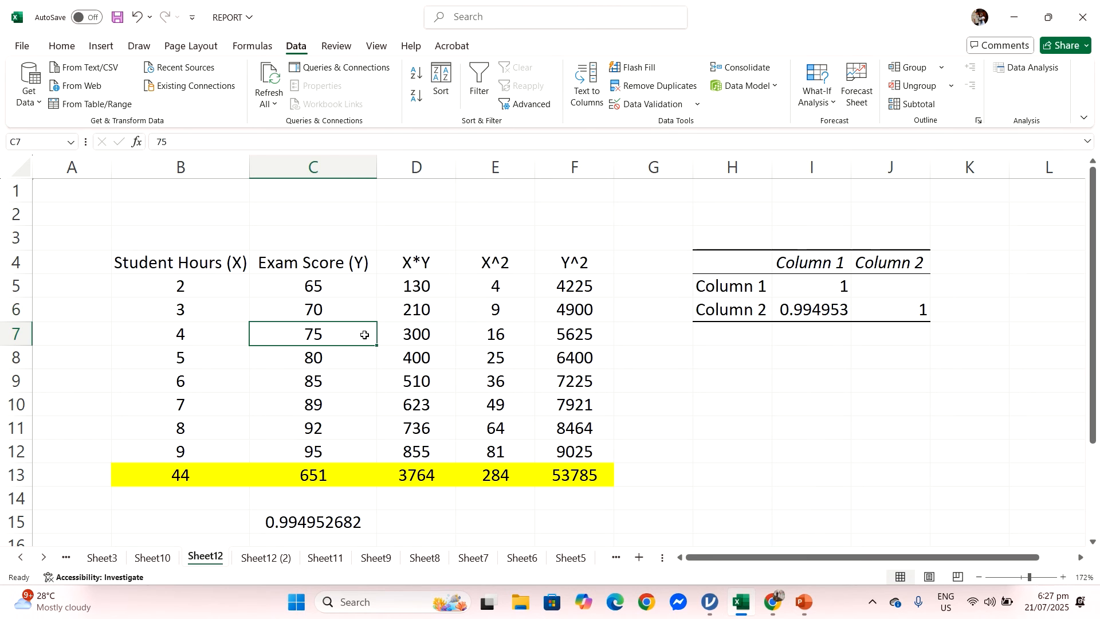
{"action": "left_click", "coordinate": [292, 517]}
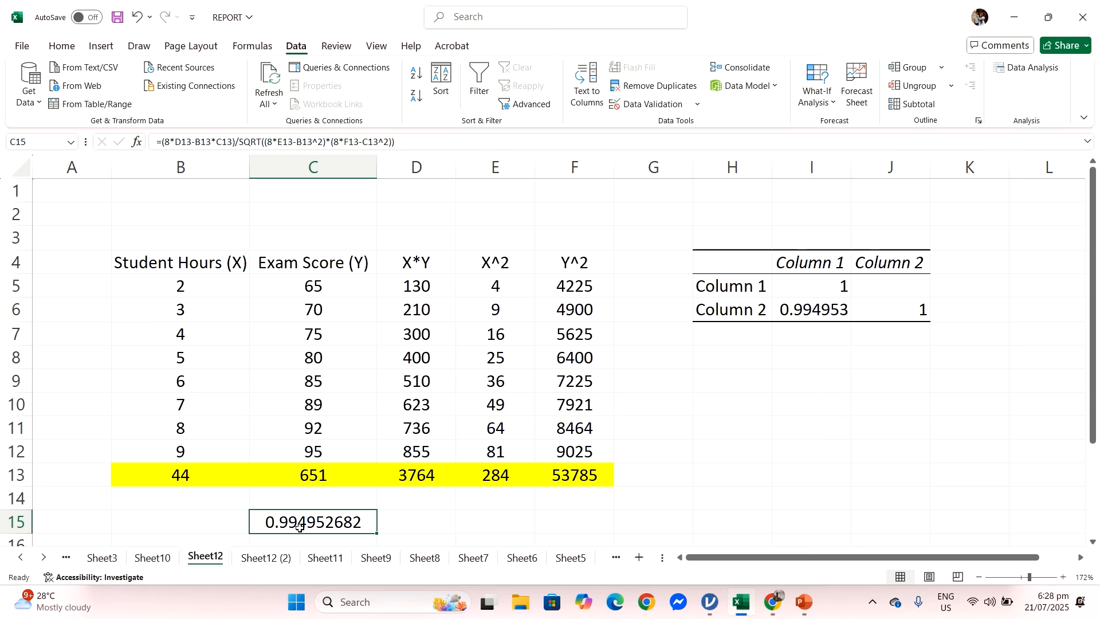
{"action": "left_click", "coordinate": [811, 296]}
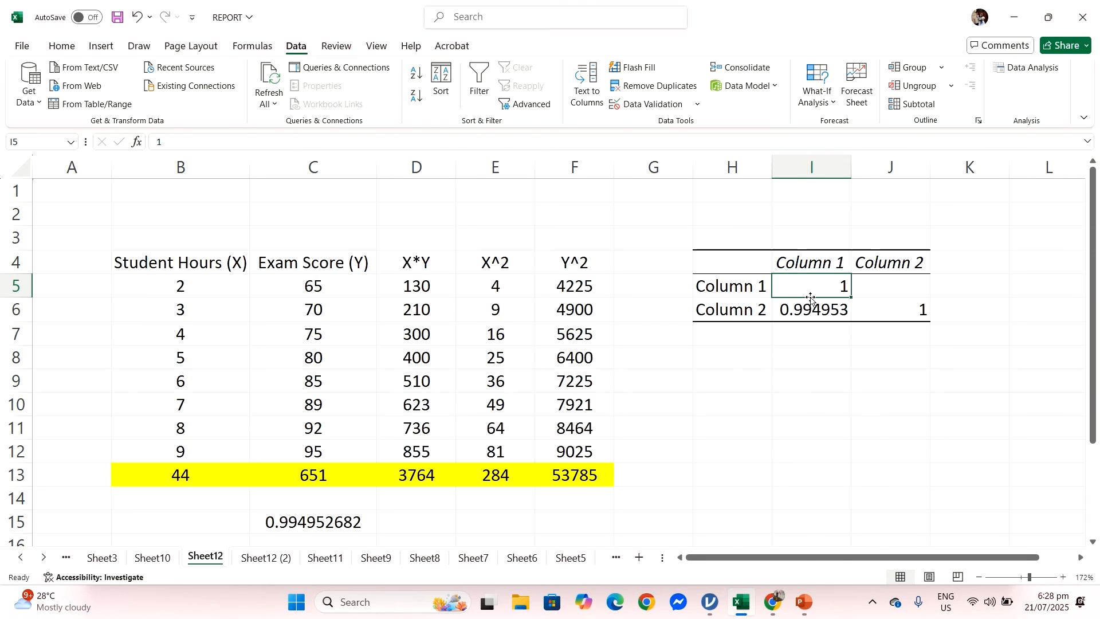
{"action": "left_click", "coordinate": [810, 320]}
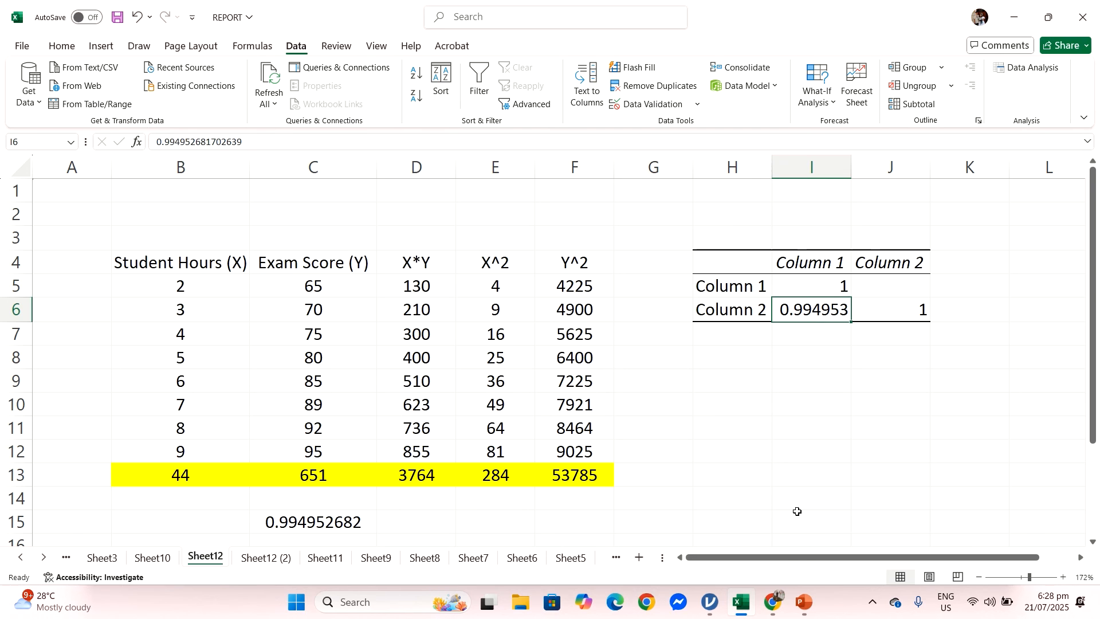
- Switch to the REPORT KO presentation in PowerPoint, start its slide show, and advance to the Interpretation slide
{"action": "left_click", "coordinate": [804, 602]}
{"action": "left_click", "coordinate": [874, 546]}
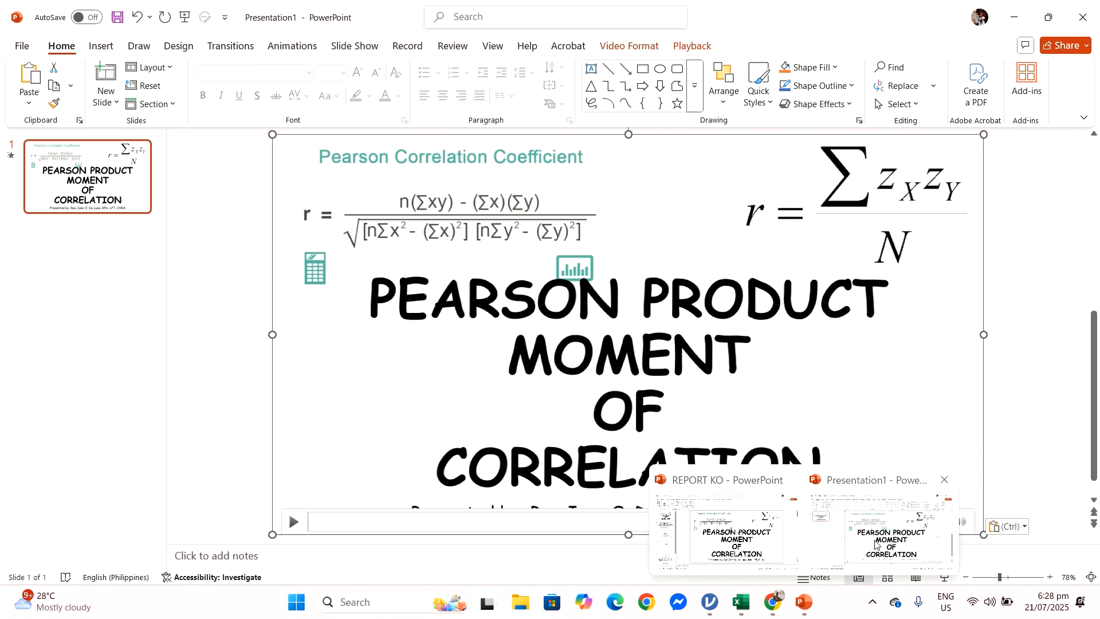
{"action": "left_click", "coordinate": [805, 613]}
{"action": "left_click", "coordinate": [739, 541]}
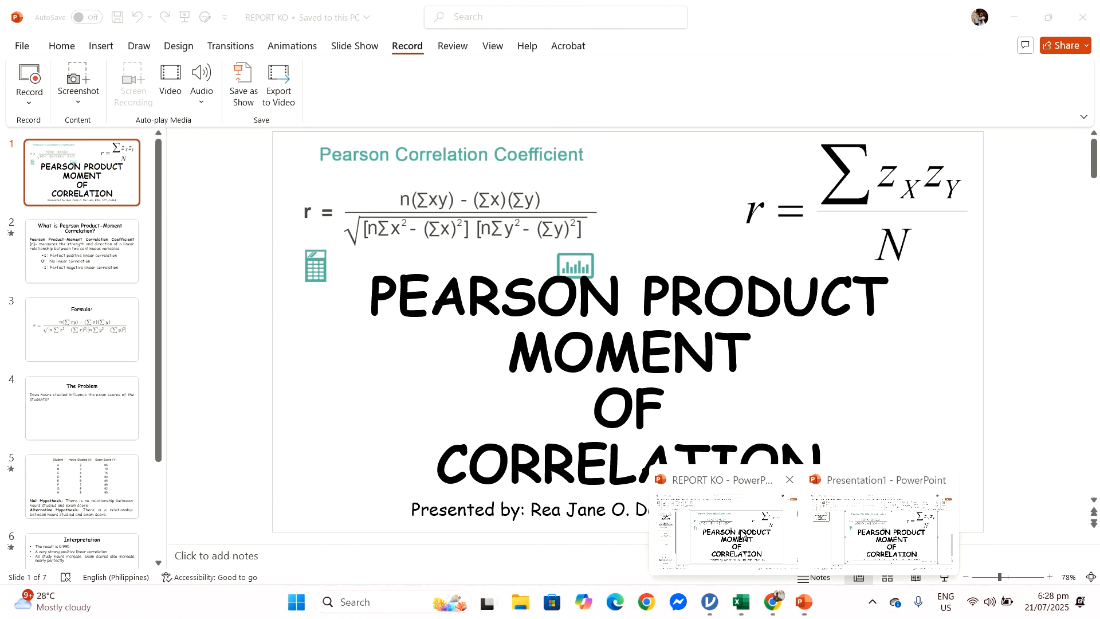
{"action": "left_click", "coordinate": [945, 579]}
{"action": "scroll", "coordinate": [945, 579], "scroll_direction": "down", "scroll_amount": 10}
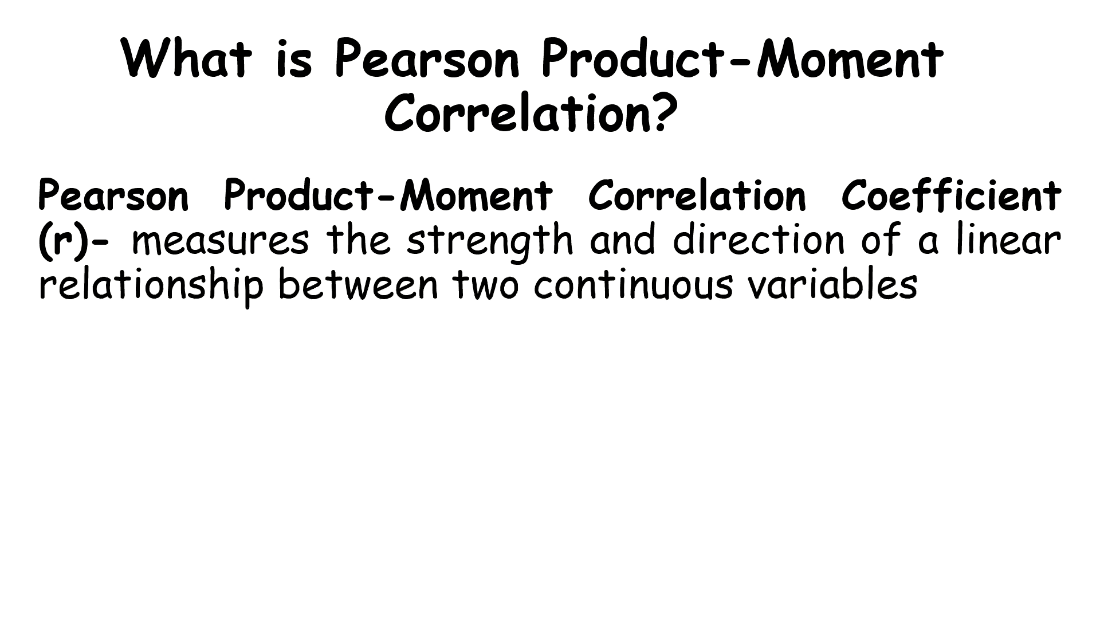
{"action": "scroll", "coordinate": [945, 579], "scroll_direction": "down", "scroll_amount": 2}
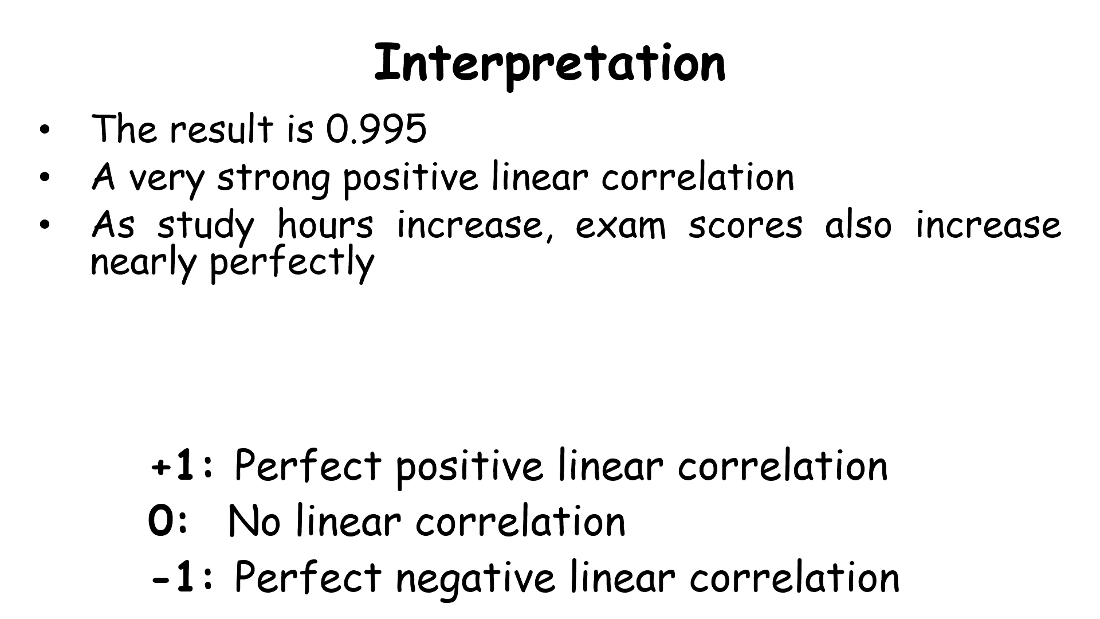